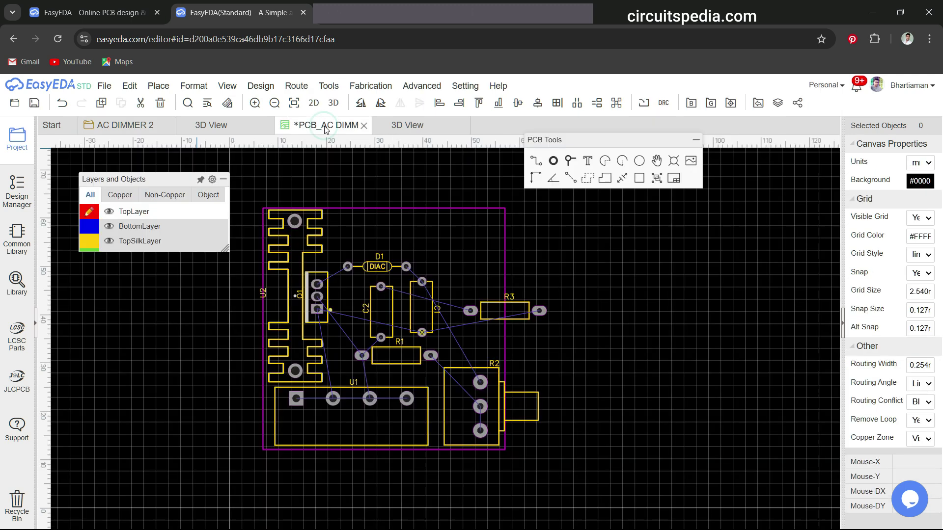
Stand resistor R3 vertically beside the capacitors and swap C1 and C2 so C1 sits nearer Q1.
left_click_drag(423, 310, 429, 306)
key("space")
left_click_drag(511, 311, 473, 316)
left_click_drag(430, 297, 435, 266)
mouse_move(466, 311)
left_mouse_down()
mouse_move(442, 314)
mouse_move(462, 312)
left_mouse_up()
left_click_drag(381, 312, 433, 320)
left_click_drag(431, 272, 385, 306)
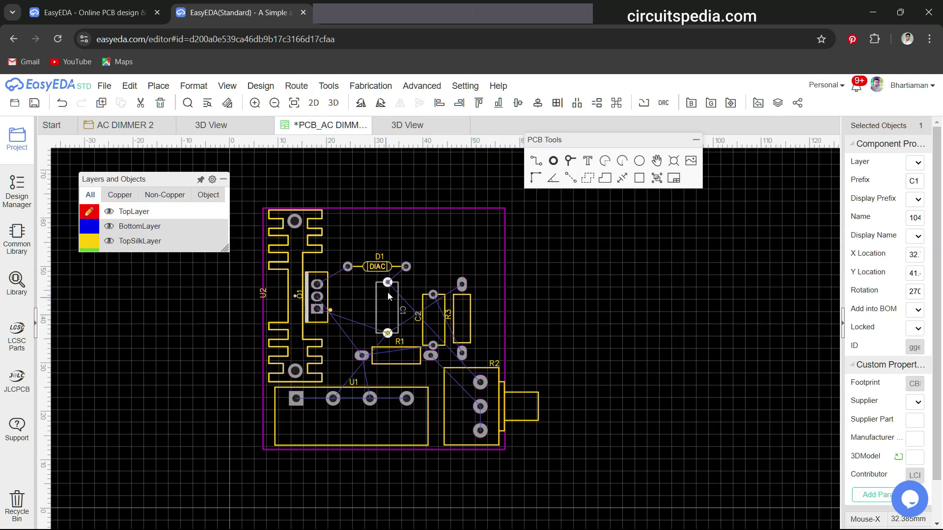
Move D1, C1, C2 and R3 up to clear space above R1, rotating R3 by 180°.
left_click_drag(388, 267, 394, 244)
left_click_drag(396, 307, 393, 288)
left_click_drag(435, 312, 430, 283)
left_click_drag(460, 315, 459, 293)
key("space")
key("space")
left_click_drag(400, 360, 400, 362)
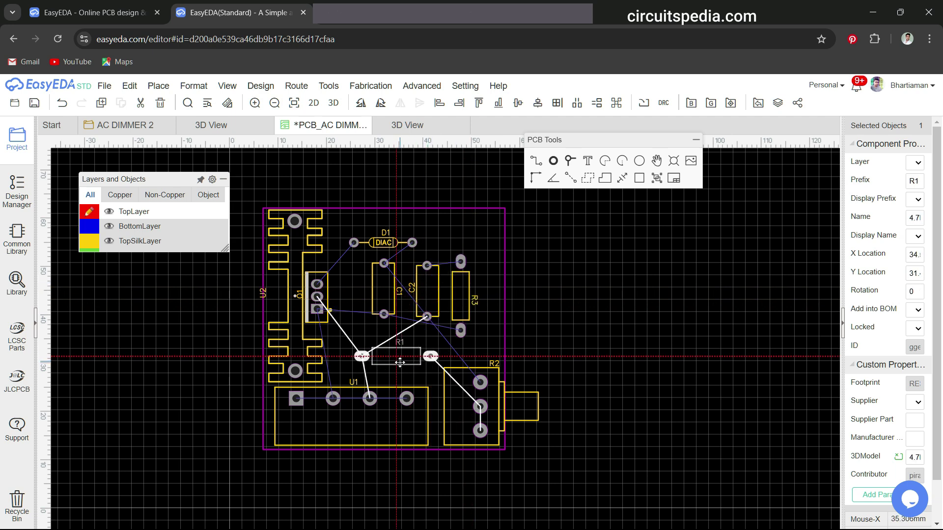
Fine-tune the layout by spacing D1, C1, C2 and R3 above R1 and nudging potentiometer R2 upward.
left_click_drag(388, 243, 388, 232)
left_click_drag(390, 278, 390, 271)
left_click_drag(431, 287, 465, 292)
left_click_drag(422, 291, 440, 295)
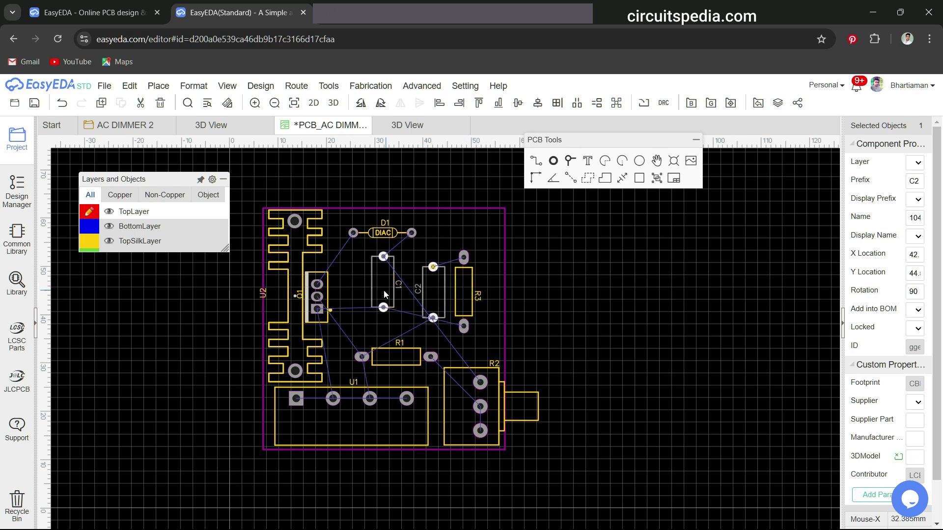
left_click_drag(383, 290, 373, 305)
left_click_drag(425, 297, 407, 304)
left_click_drag(461, 293, 451, 296)
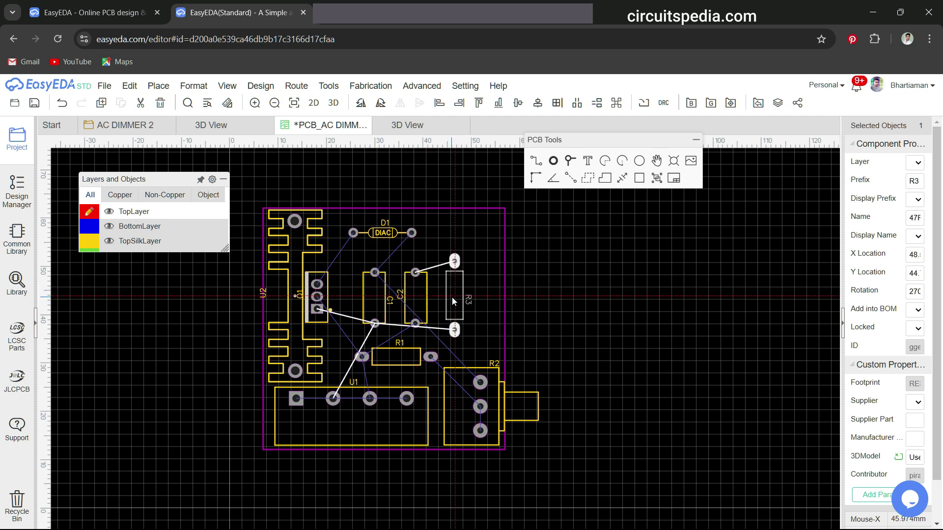
left_click_drag(463, 387, 464, 375)
Open the board's 3D view and orbit it to inspect the component arrangement and missing 3D models.
left_click(525, 333)
right_click_drag(560, 350, 560, 329)
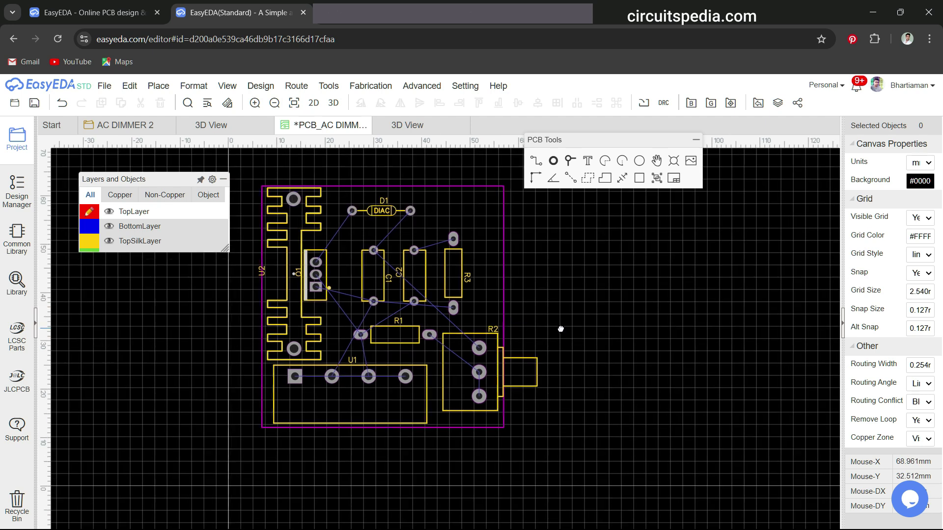
left_click(333, 103)
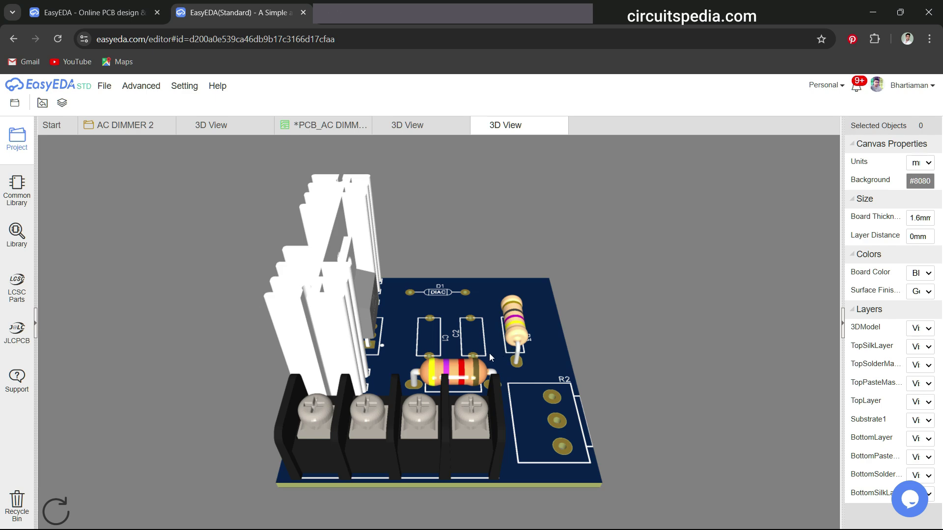
left_click_drag(489, 352, 513, 384)
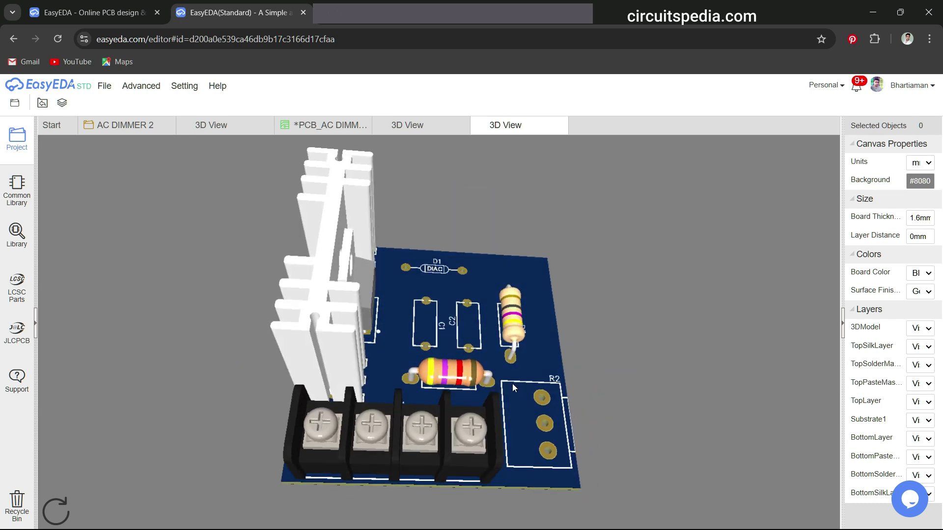
Back in the PCB layout, choose the 10K Rotary Potentiometer v1 3D model for R2 with a Z rotation of 90.
left_click(323, 126)
left_click(486, 383)
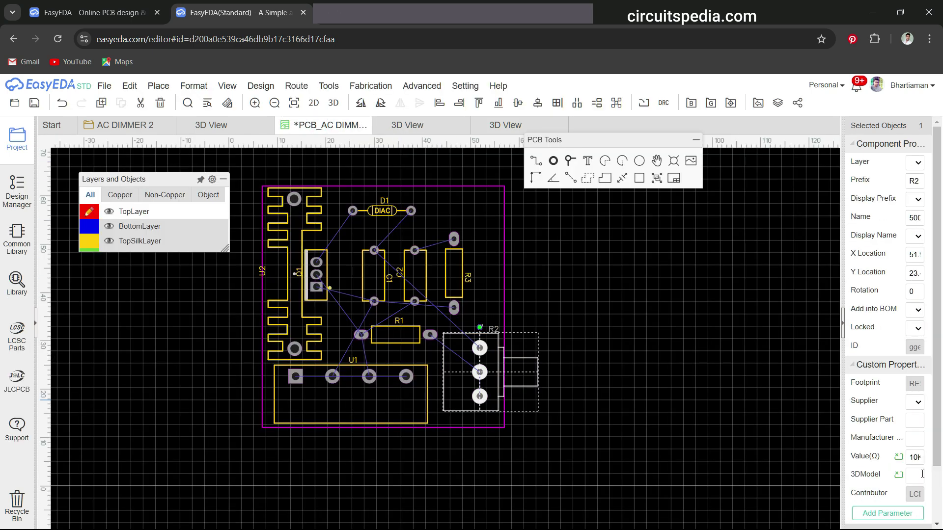
left_click(921, 474)
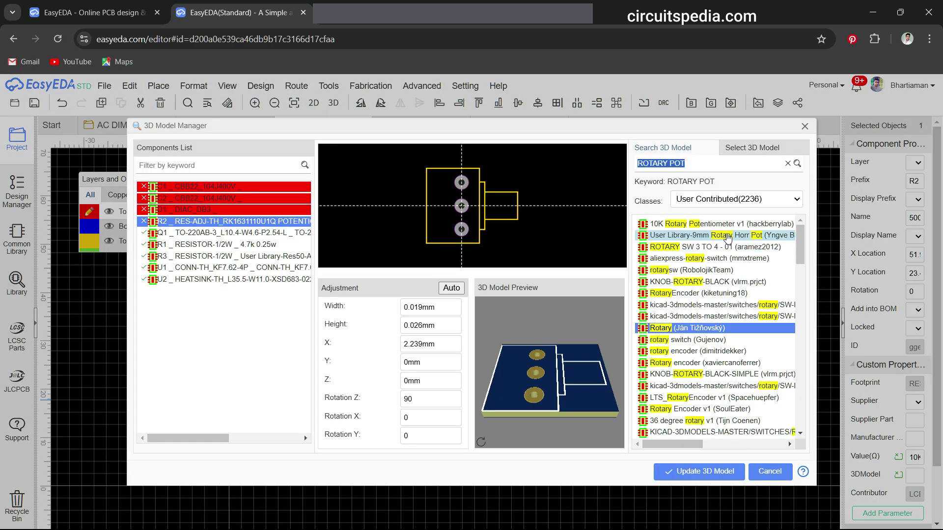
left_click(731, 224)
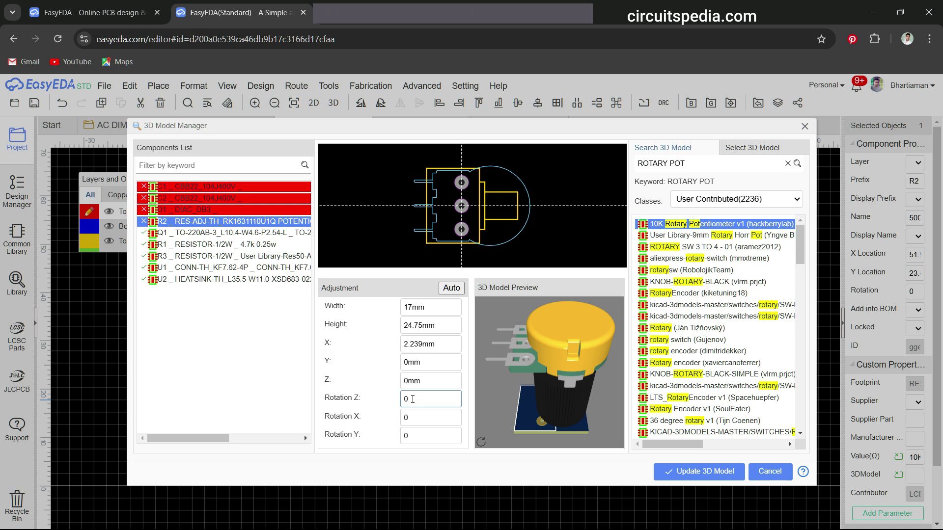
key("Return")
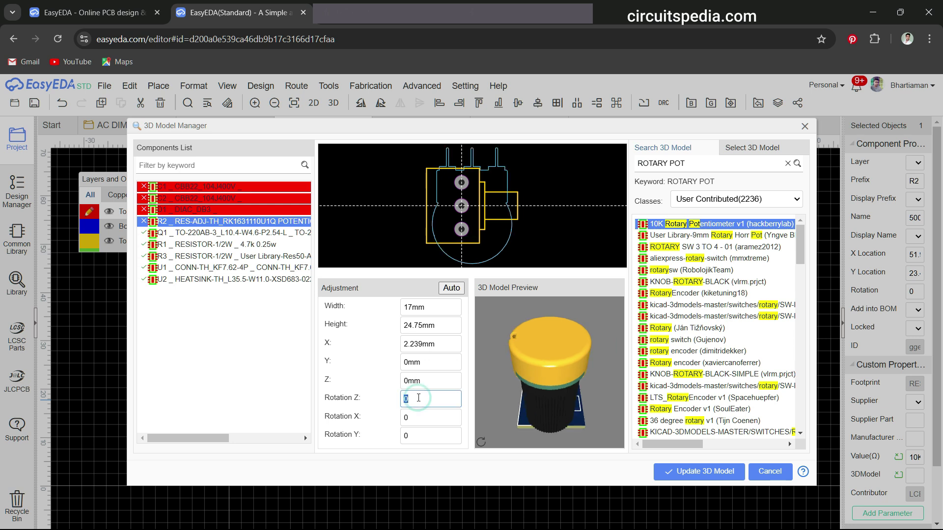
Try X rotations of 90 and 180 on the potentiometer model and return it to 0.
left_click(412, 421)
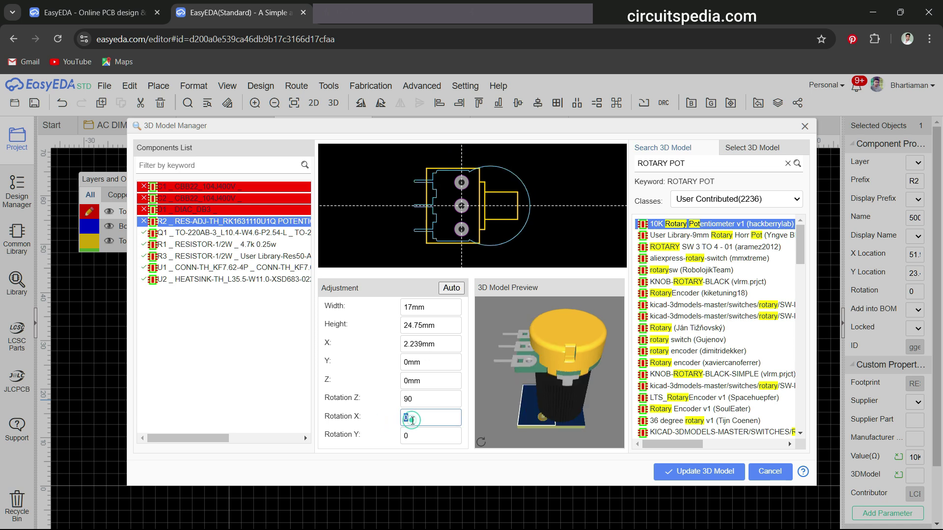
type("90")
key("Return")
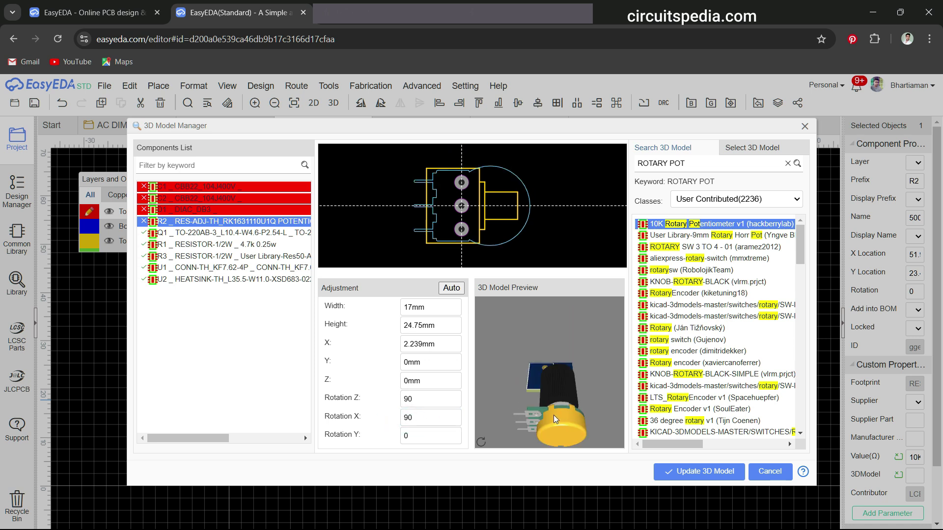
key("Return")
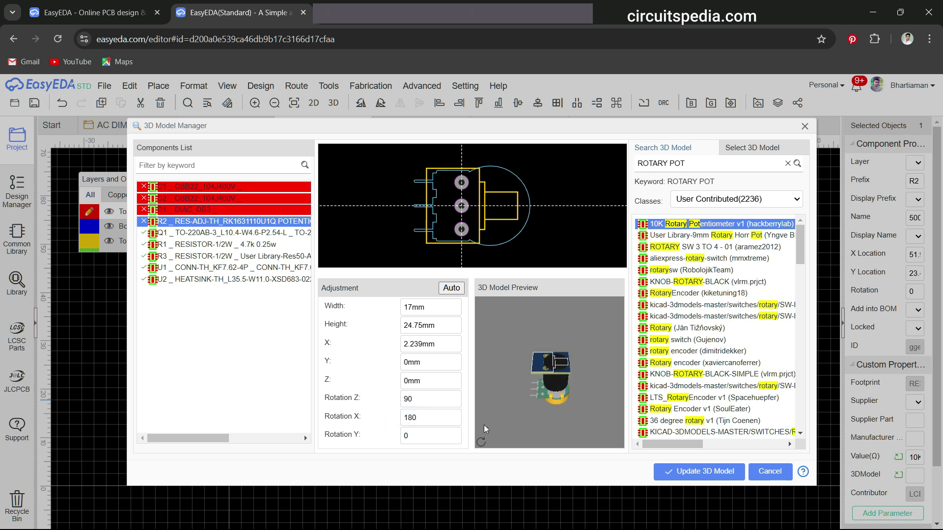
mouse_move(552, 377)
left_mouse_down()
mouse_move(561, 474)
mouse_move(549, 431)
mouse_move(546, 378)
mouse_move(554, 373)
left_mouse_up()
key("Return")
Set the potentiometer model's Y rotation to 270 so it turns onto its side.
left_click(430, 434)
type("90")
key("Return")
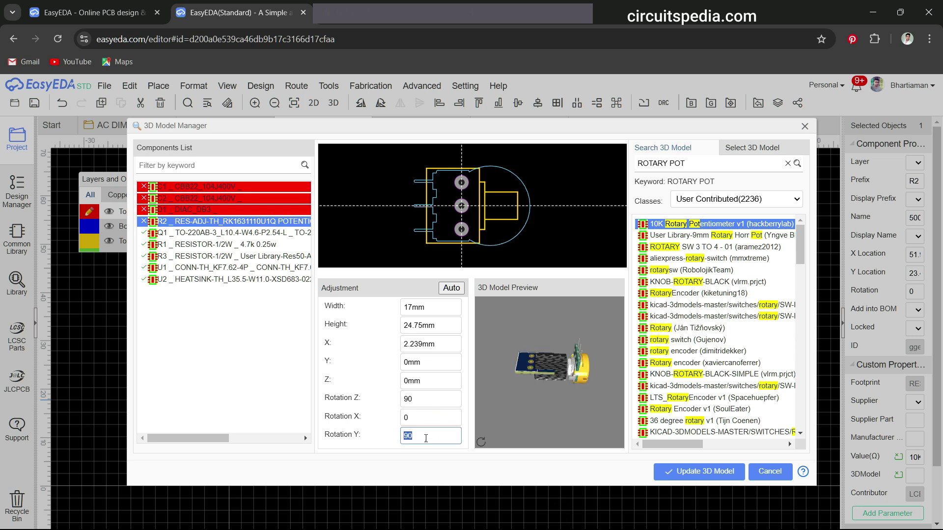
key("Return")
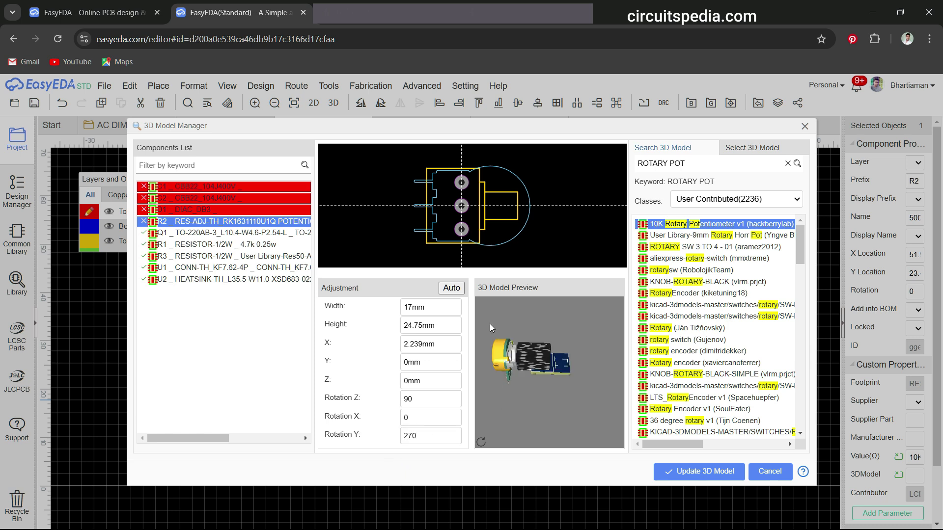
Move the potentiometer model toward R2's pads, to about X 22.3 mm and Y -3.5 mm.
left_click_drag(461, 204, 535, 167)
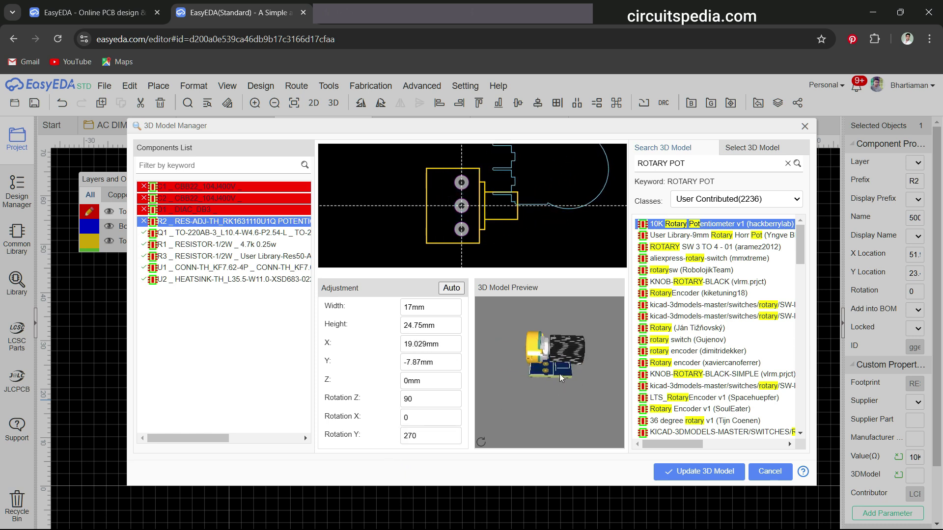
scroll(561, 378, "up", 5)
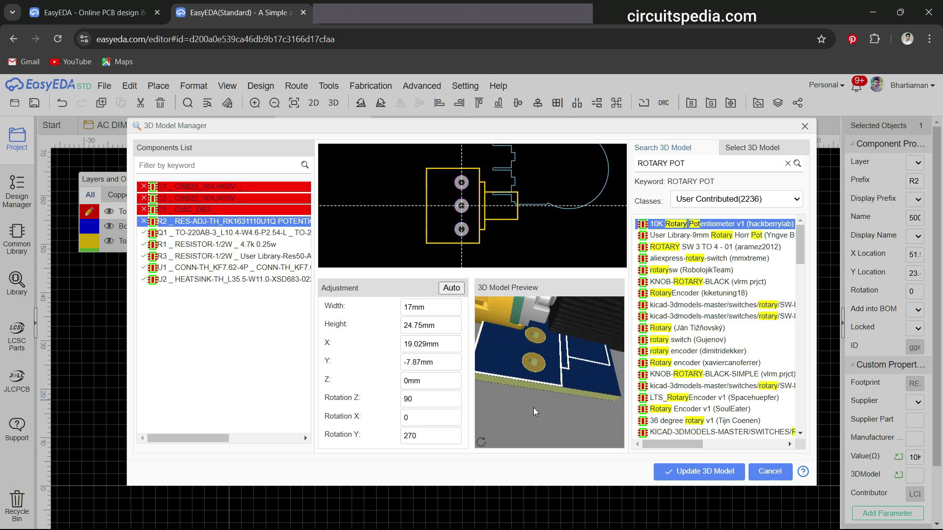
left_click_drag(524, 163, 537, 182)
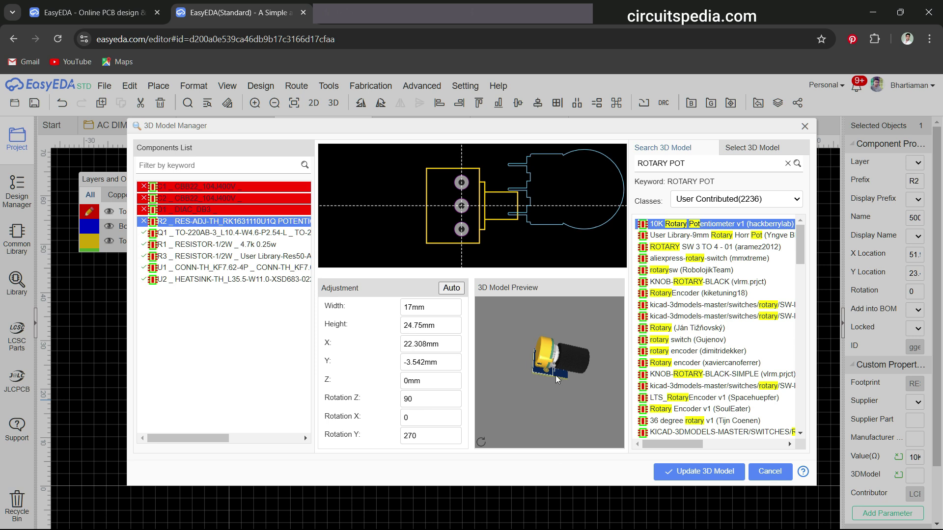
scroll(555, 377, "up", 4)
left_click_drag(557, 385, 545, 359)
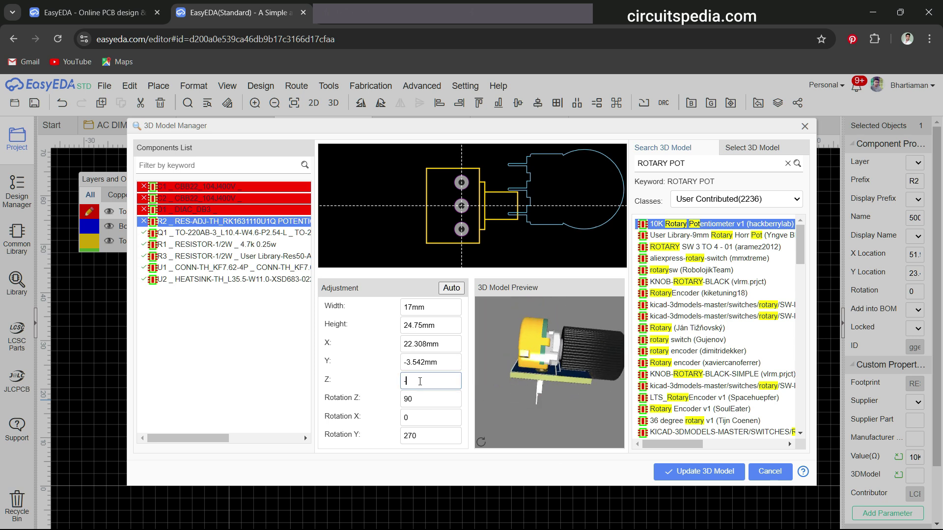
Adjust the potentiometer model's height by trying Z offsets of -3, 3 and 5 mm, settling on 8 mm.
left_click(375, 382)
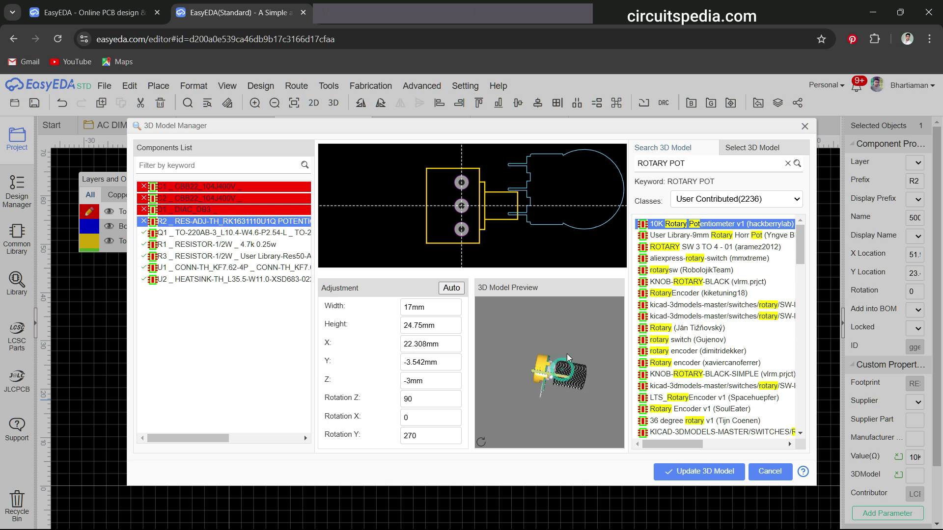
left_click(461, 400)
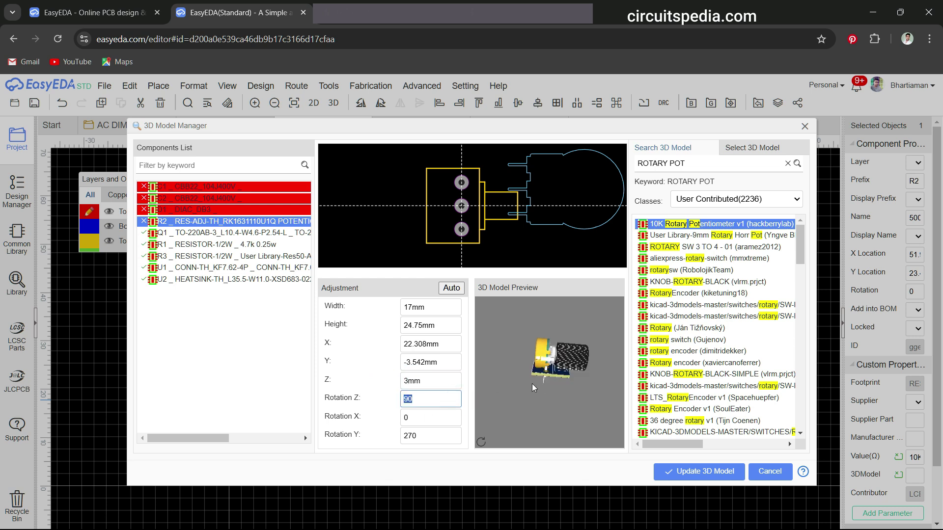
left_click(563, 336)
left_click(460, 402)
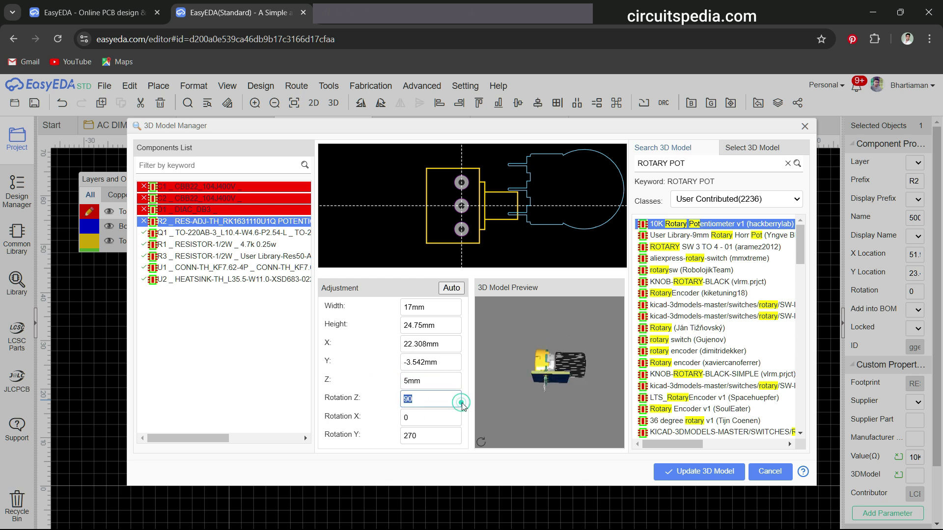
left_click_drag(571, 372, 566, 419)
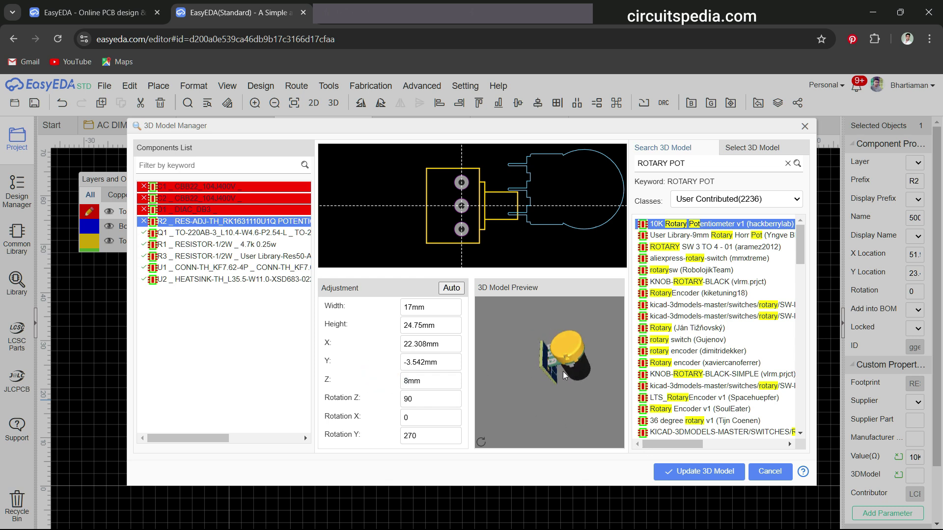
Align the potentiometer model at about X 23.1 mm and Y -0.13 mm, update R2's 3D model and close the manager.
left_click_drag(563, 372, 609, 393)
scroll(551, 351, "down", 2)
scroll(548, 364, "up", 3)
mouse_move(534, 215)
left_mouse_down()
mouse_move(526, 217)
mouse_move(536, 222)
left_mouse_up()
scroll(545, 365, "up", 4)
scroll(543, 373, "down", 2)
left_click_drag(543, 372, 546, 333)
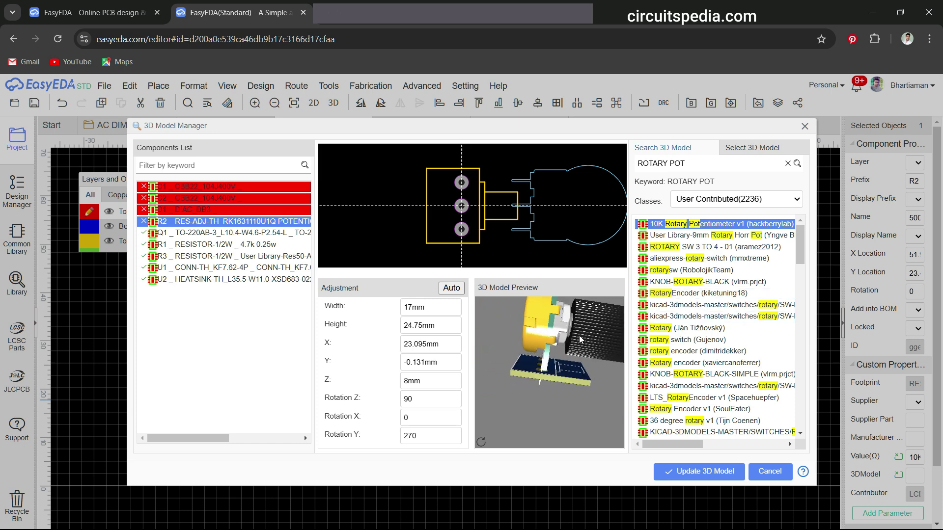
left_click(685, 472)
left_click(769, 472)
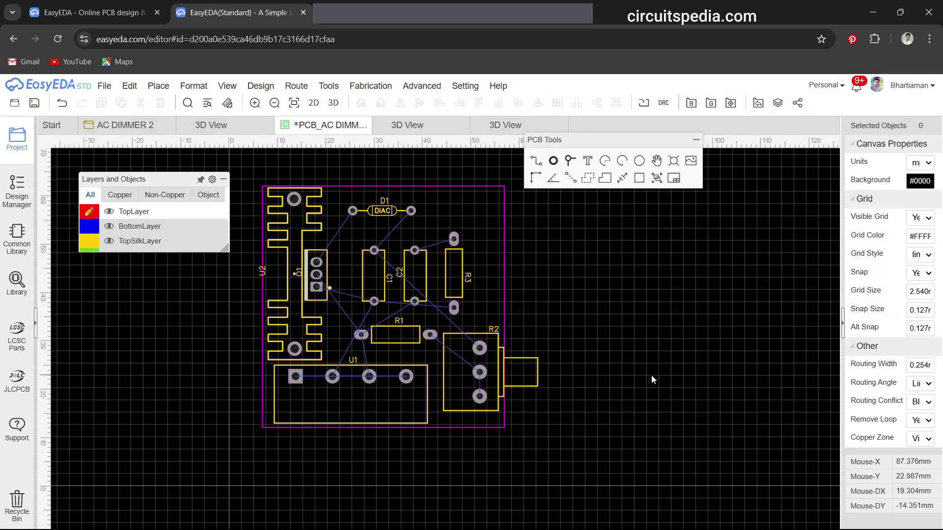
Search the 3D models for C1 with "CBB22 104J 400V" and preview the CONN-TH_KH-F400V-8P-5.08G result.
left_click(379, 273)
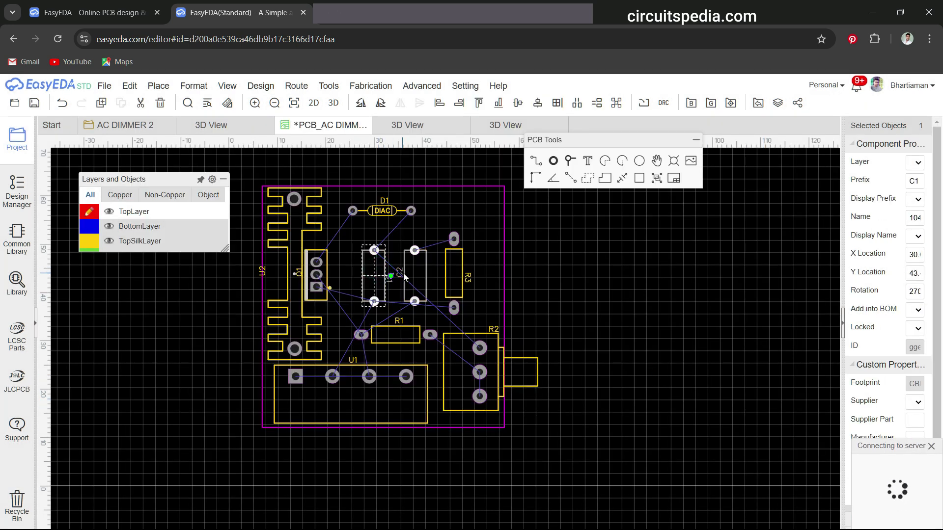
left_click(914, 458)
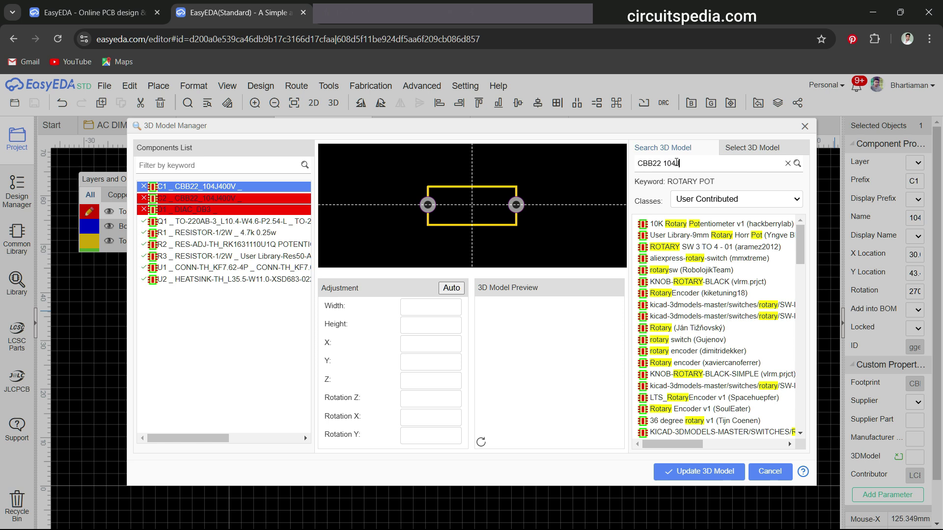
type("CBB22 104J 400V")
key("Return")
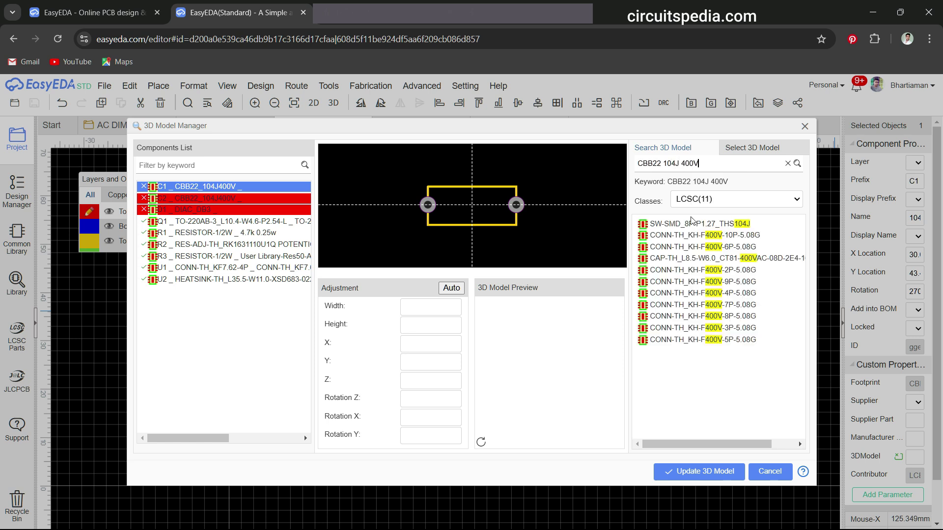
left_click(693, 271)
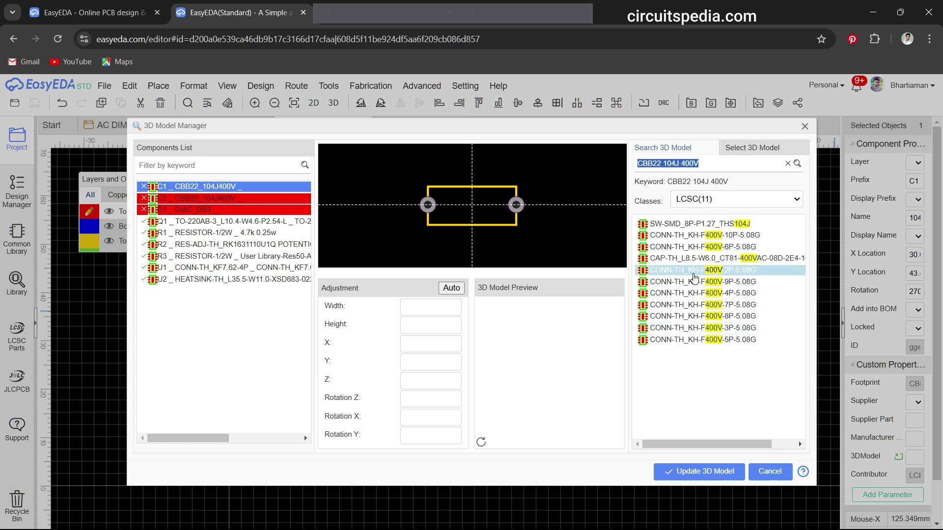
left_click(697, 316)
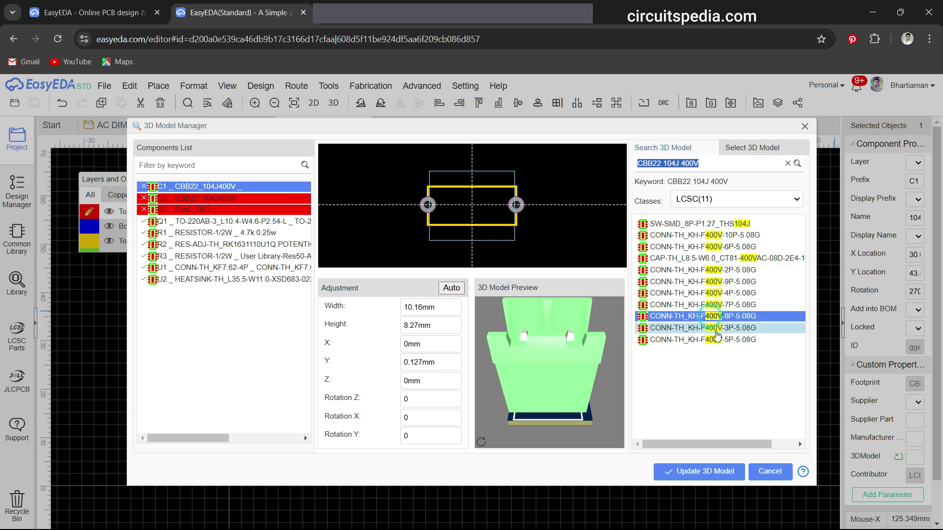
List the user-contributed 3D models for C1, select the first ImageToStl.com 104j 400v result and auto-size it.
left_click(736, 199)
left_click(732, 274)
left_click(720, 224)
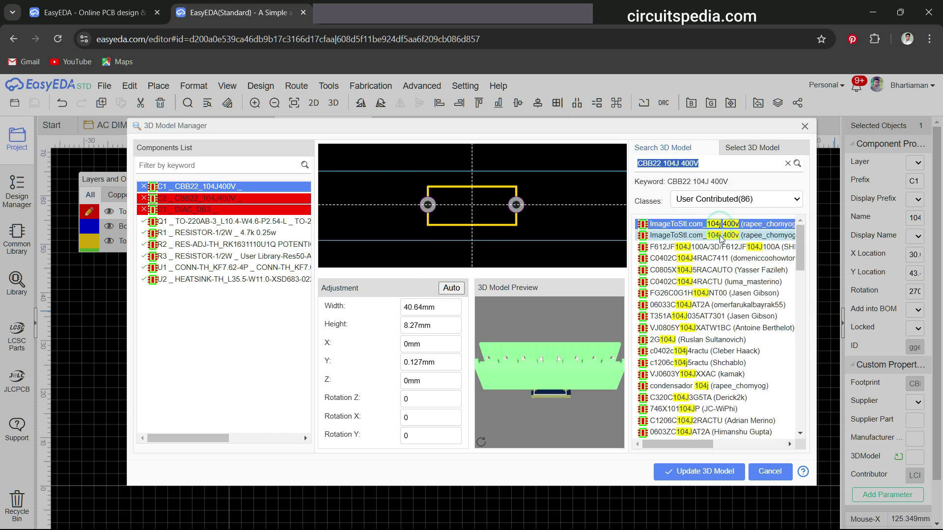
left_click(452, 288)
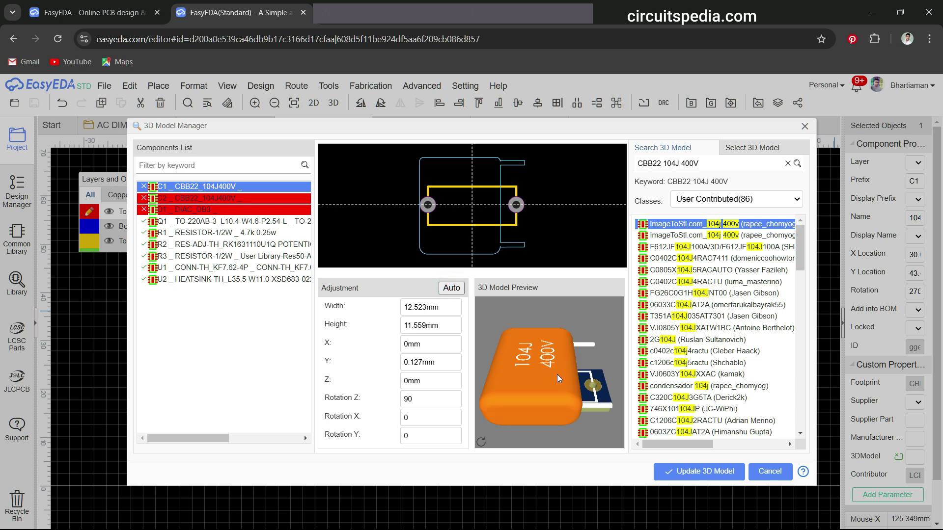
Preview the alternative 104J models F612JF104J100A, C0402C104J4RAC7411 and CB047G0104JBC for C1, auto-sizing where needed.
left_click(682, 246)
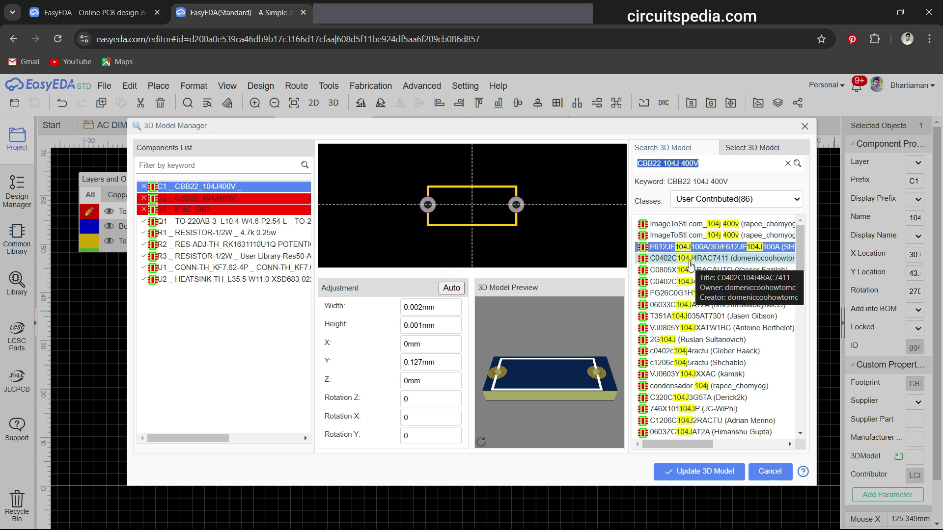
left_click(690, 263)
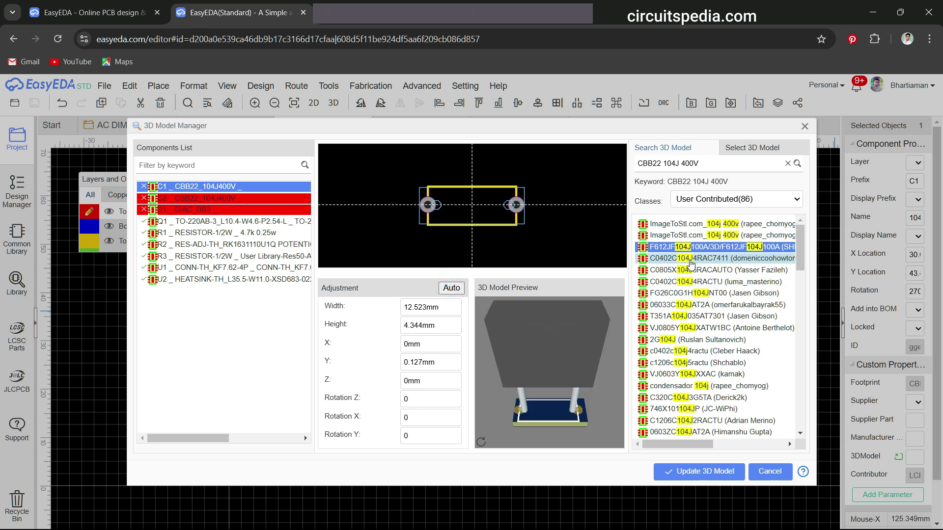
left_click(451, 289)
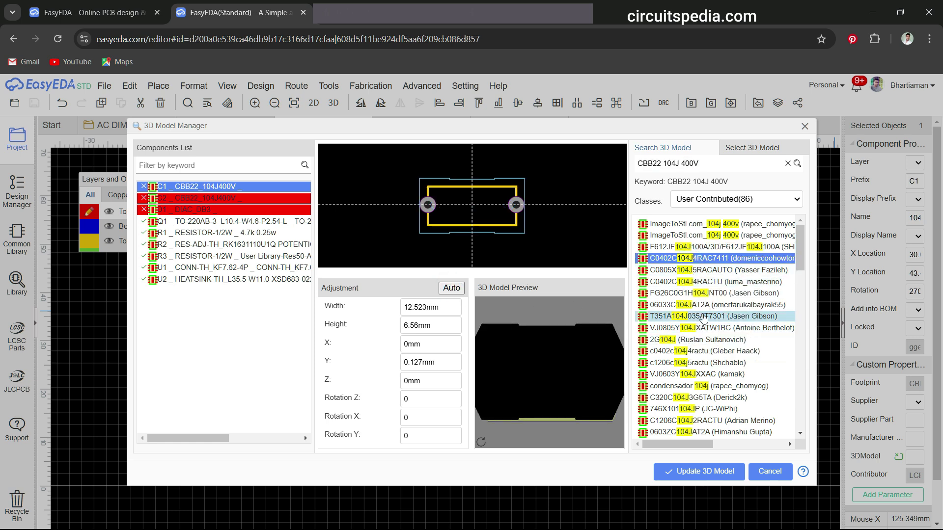
scroll(707, 295, "down", 3)
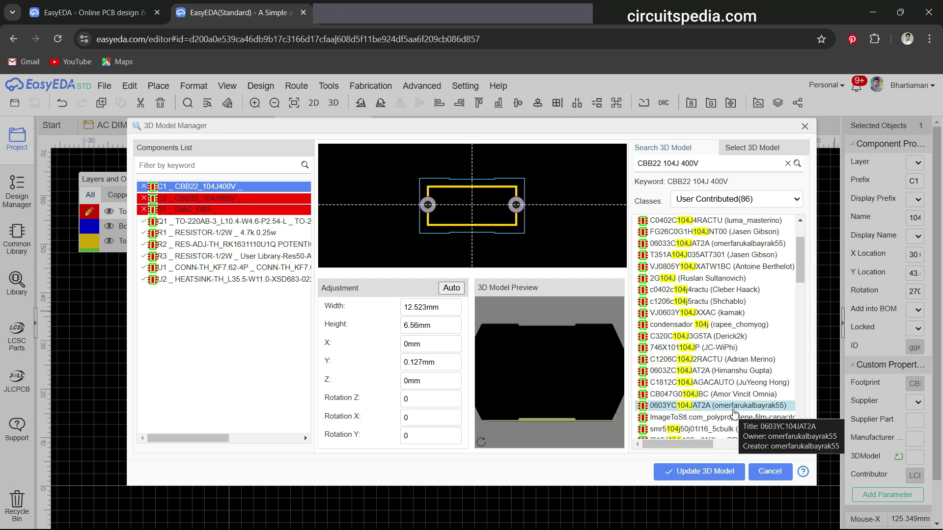
left_click(731, 395)
scroll(730, 395, "down", 3)
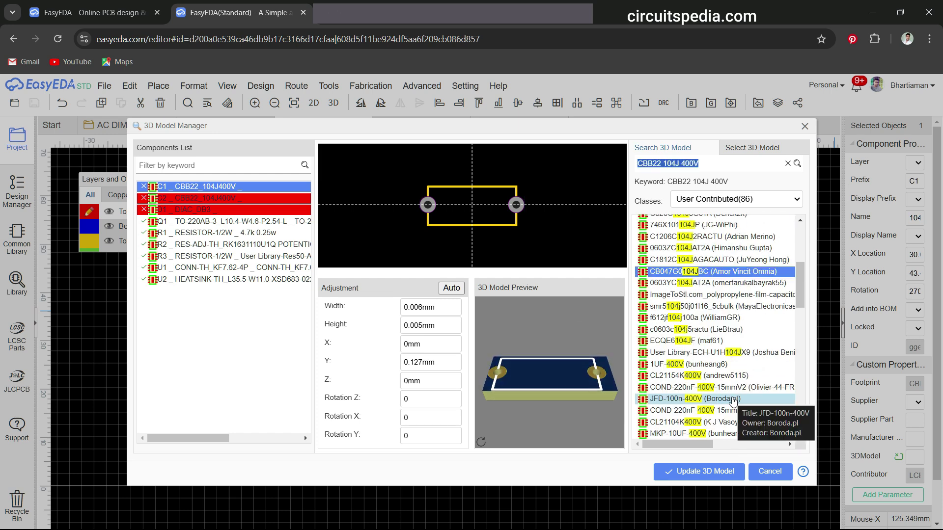
Compare 400V capacitor candidates for C1, including JFD-100n-400V, CL21104K400V, 100n_400V and WIMA MKP10 100NF 400V P15.
left_click(734, 399)
left_click(681, 424)
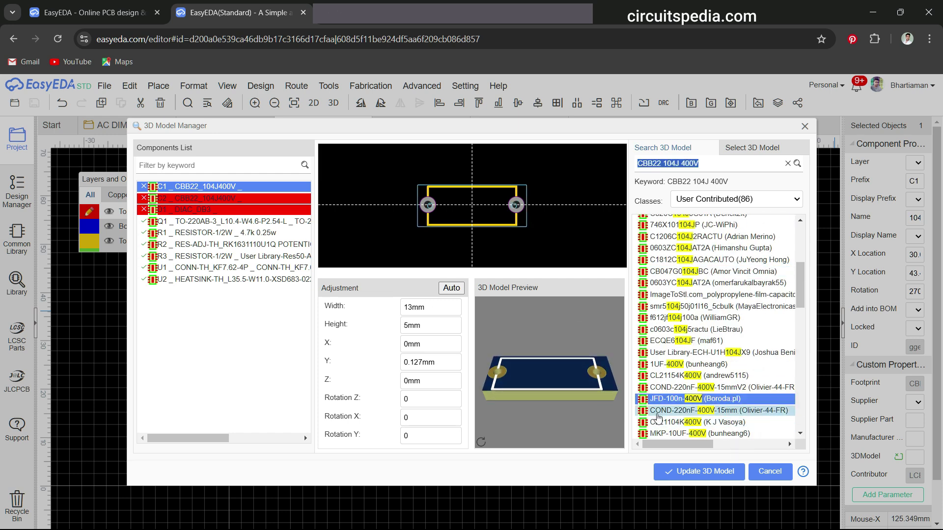
scroll(680, 423, "down", 2)
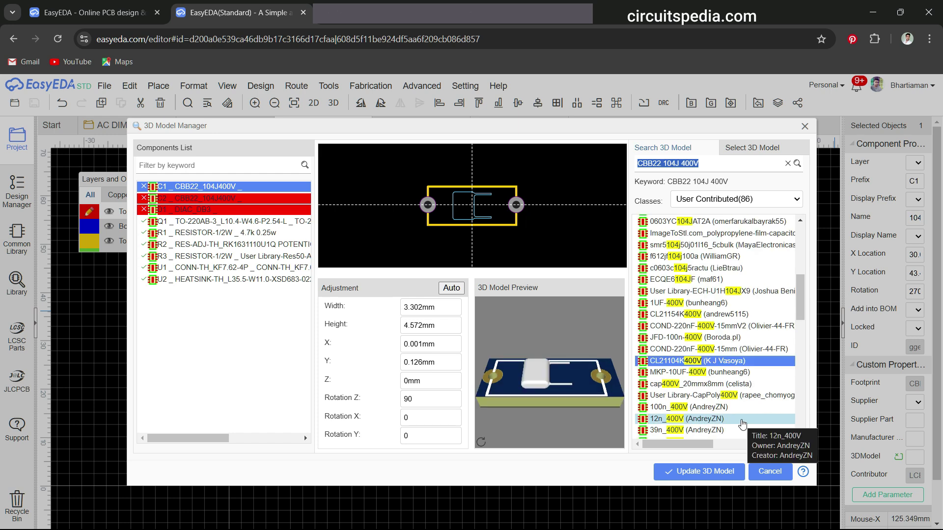
left_click(677, 408)
scroll(676, 411, "down", 5)
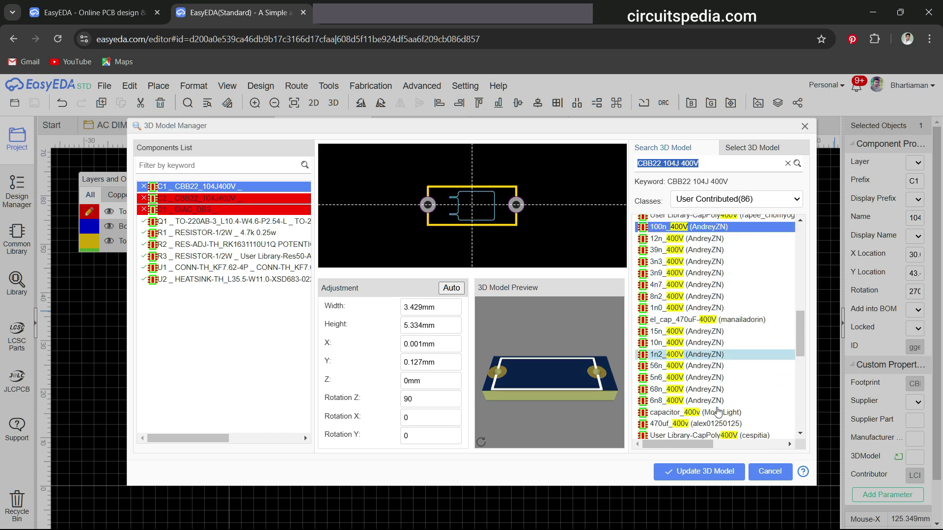
left_click(717, 404)
scroll(719, 409, "down", 5)
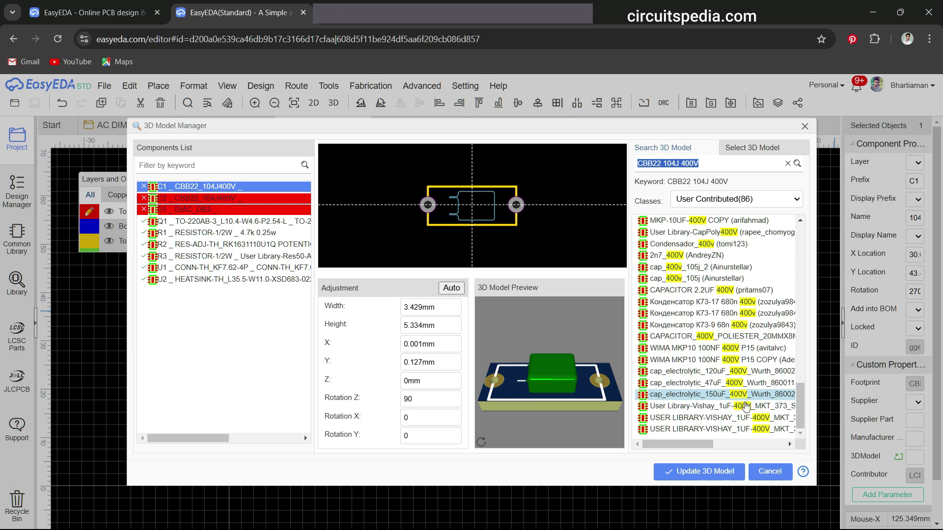
scroll(746, 417, "up", 5)
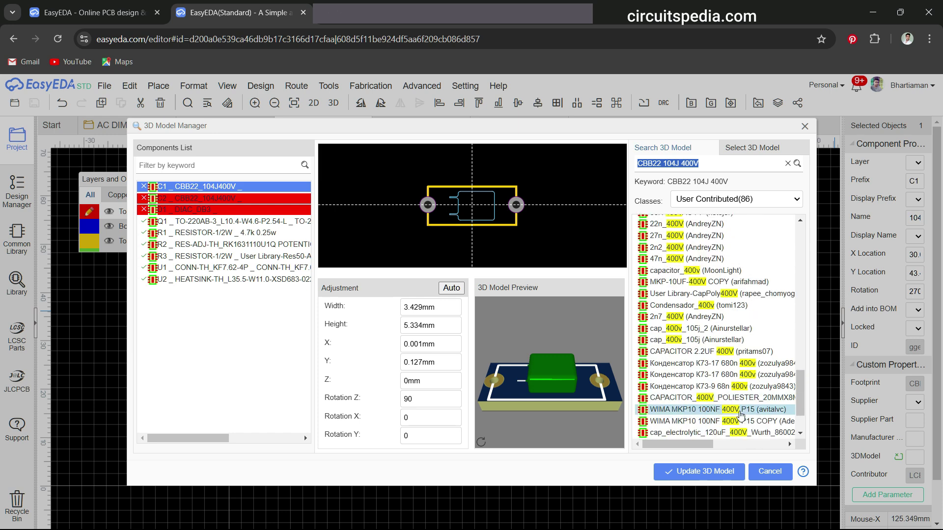
left_click(729, 411)
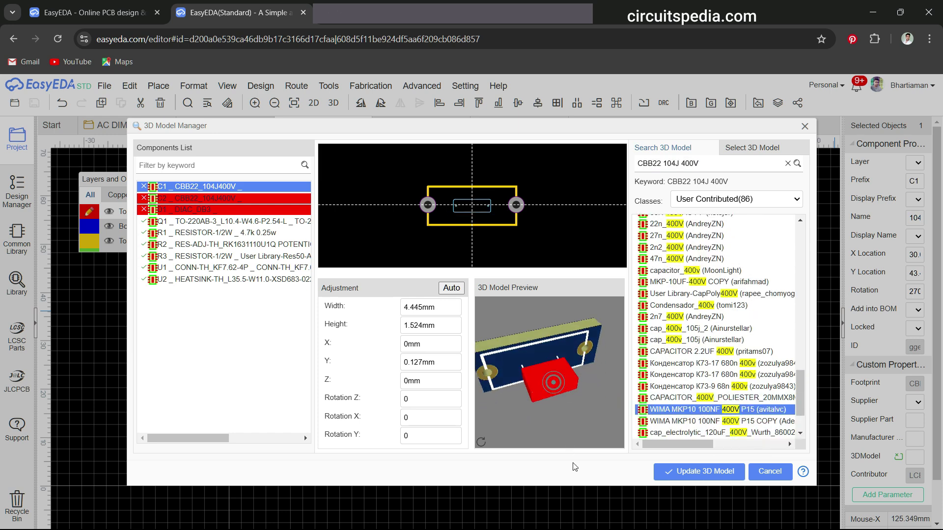
Return to the first ImageToStl.com 104j 400v model for C1 and auto-size it to the footprint.
scroll(685, 354, "up", 15)
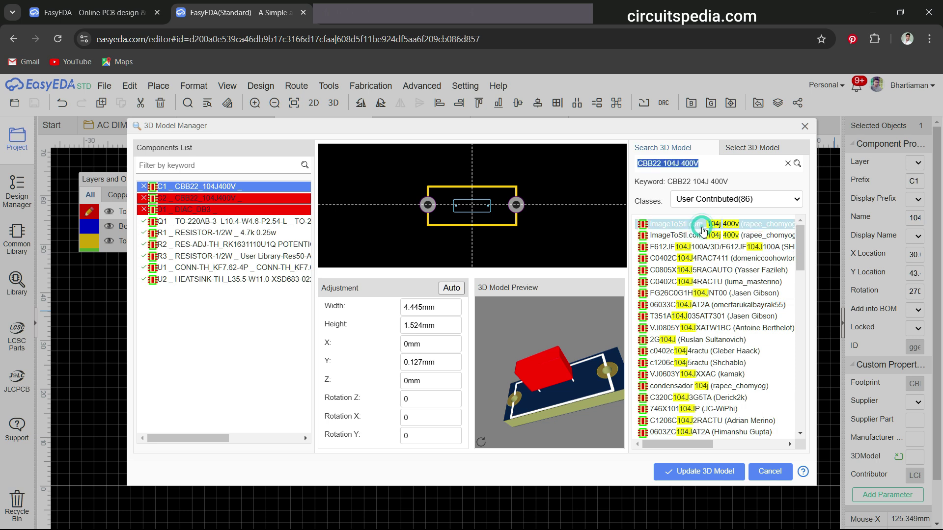
left_click(702, 225)
left_click(450, 289)
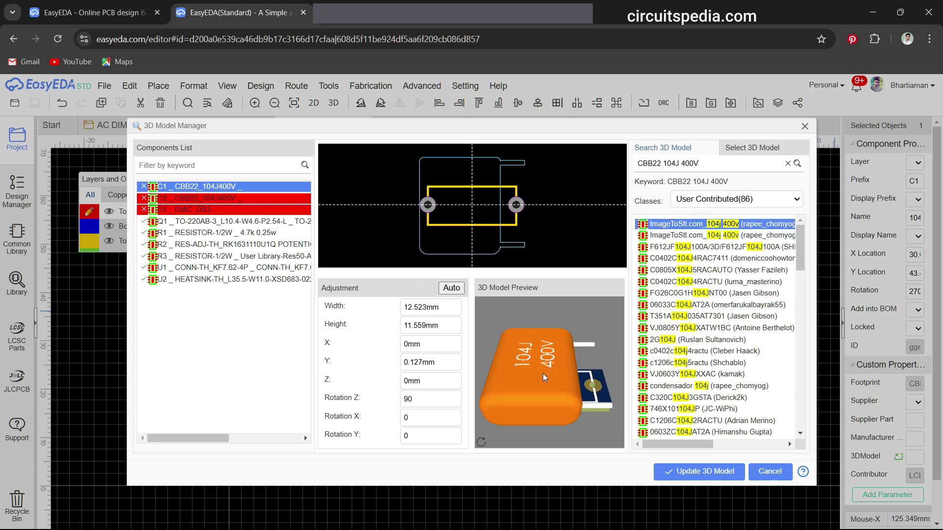
key("Return")
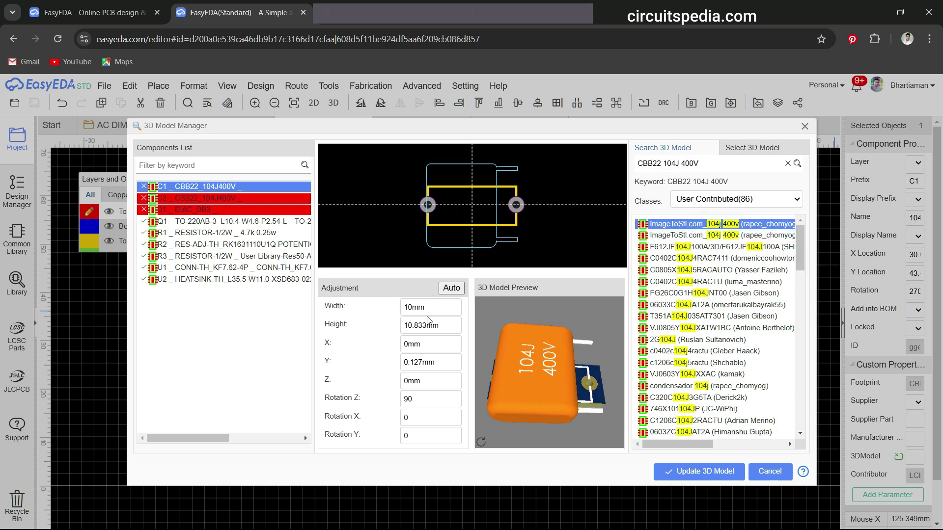
left_click(445, 291)
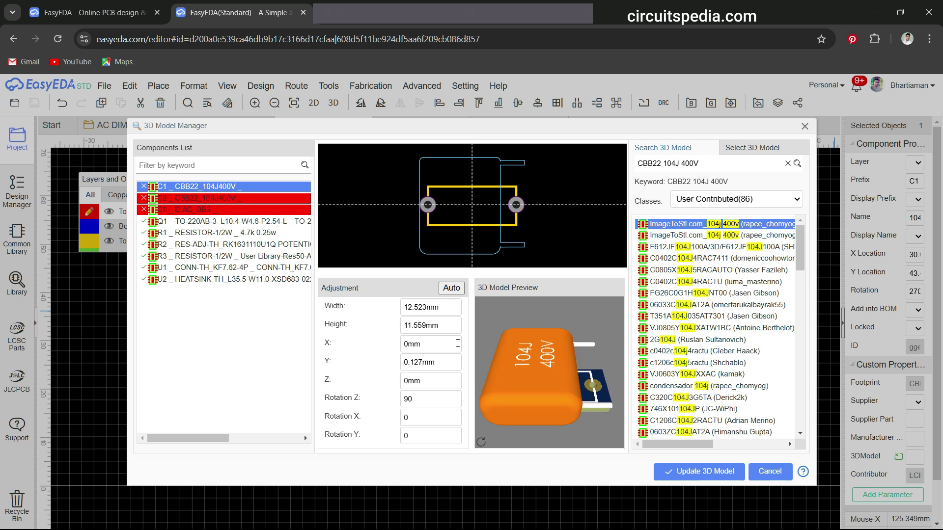
Stand C1's capacitor model upright with X and Y rotations of 90, and shift it to about Y -8.6 mm.
left_click(424, 416)
type("90")
key("Return")
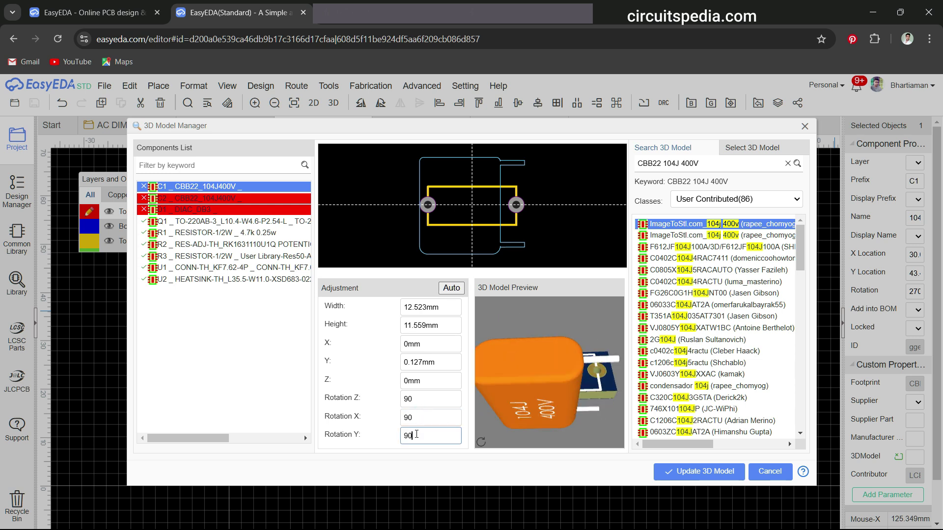
left_click(416, 434)
type("90")
key("Return")
left_click_drag(461, 211, 459, 144)
Resize C1's capacitor model by trying widths of 8, 9 and 10 mm, settling on 12 mm.
left_click(424, 308)
type("8")
key("Return")
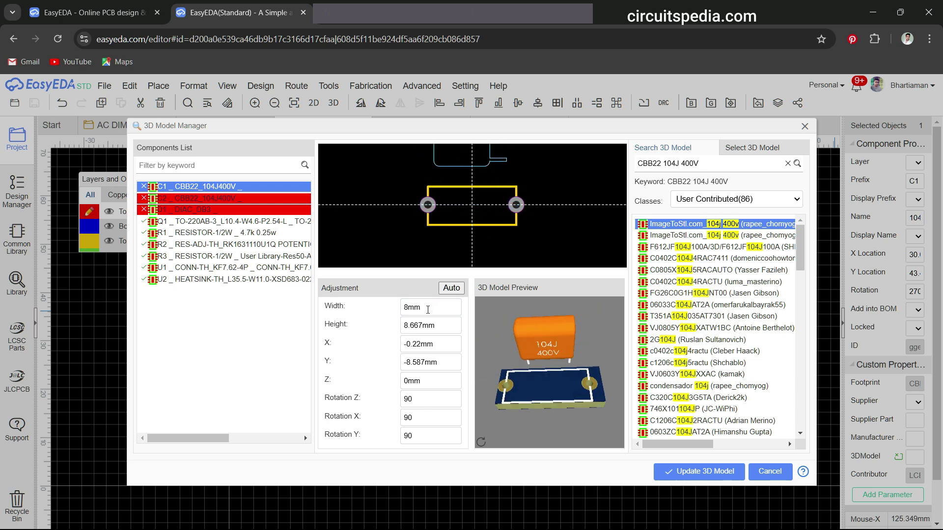
type("9")
key("Return")
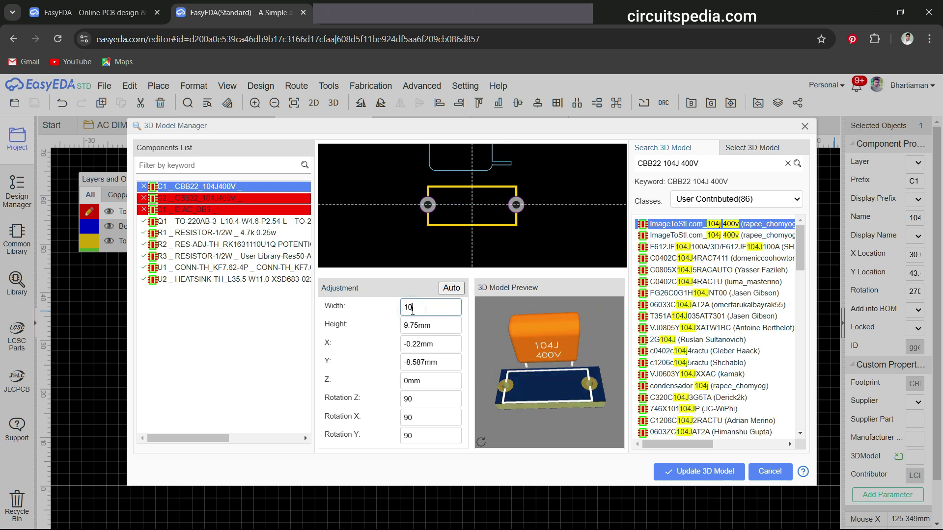
type("10")
key("Return")
type("12")
key("Return")
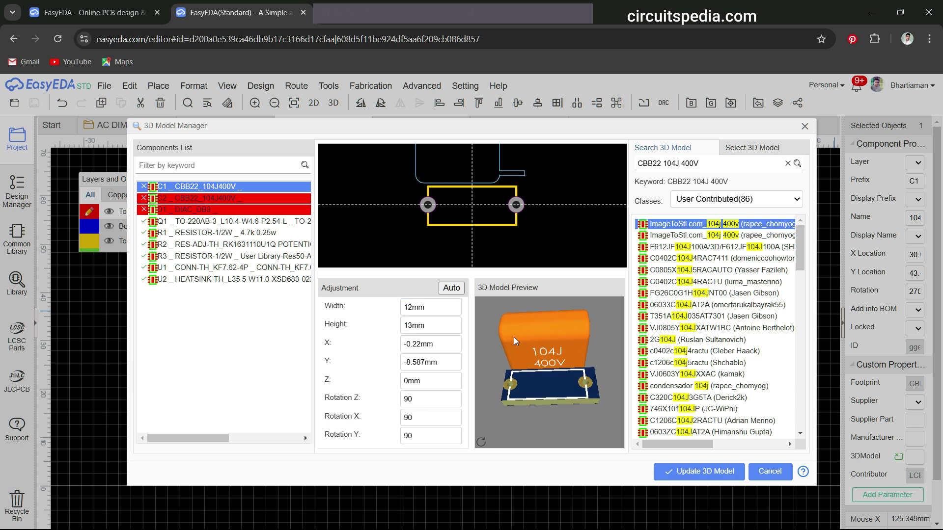
Move C1's model to about X 0.44 mm and Y -4.19 mm, and raise it to a Z offset of 3.5 mm.
left_click_drag(473, 175, 478, 211)
left_click_drag(565, 395, 568, 356)
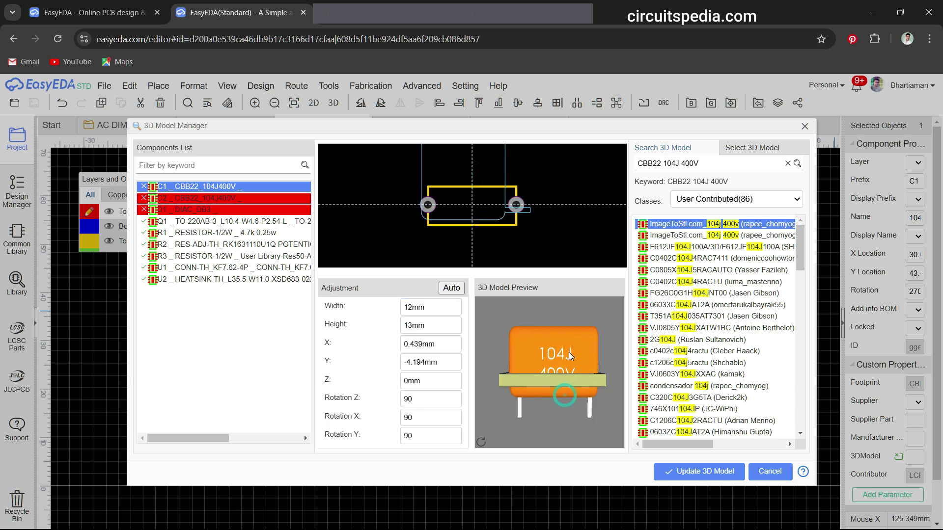
left_click(362, 367)
left_click_drag(540, 372, 561, 361)
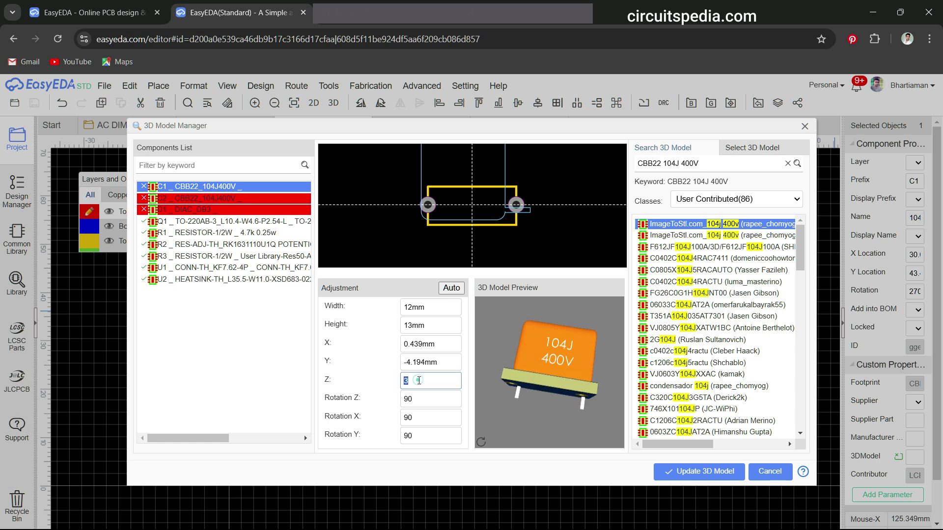
left_click(380, 374)
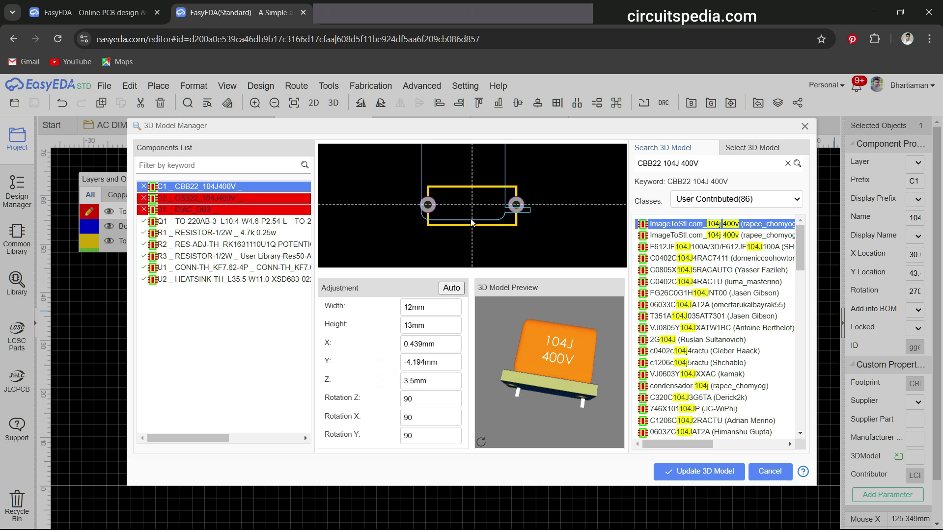
Align C1's model at about X 0.07 mm and Y -2.36 mm, and update its 3D model.
left_click_drag(471, 219, 467, 235)
left_click_drag(553, 377, 514, 347)
left_click_drag(509, 318, 473, 266)
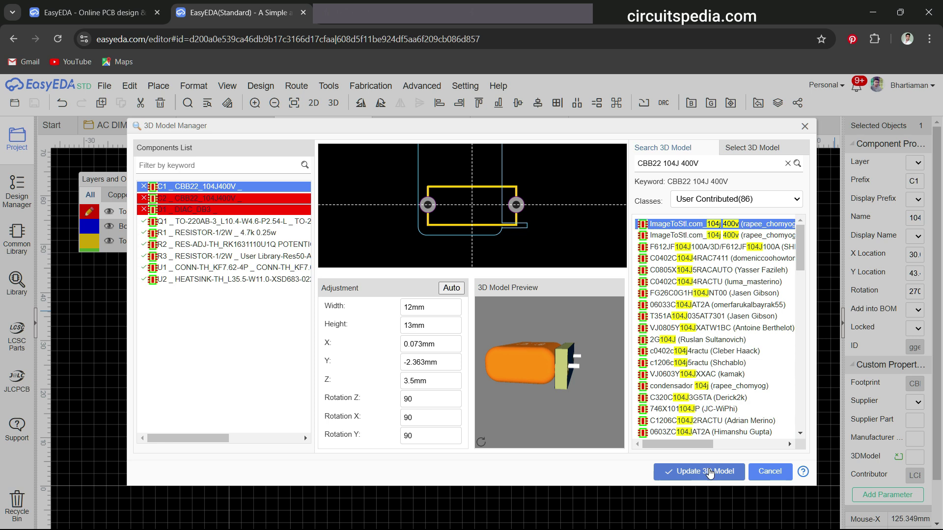
left_click(709, 473)
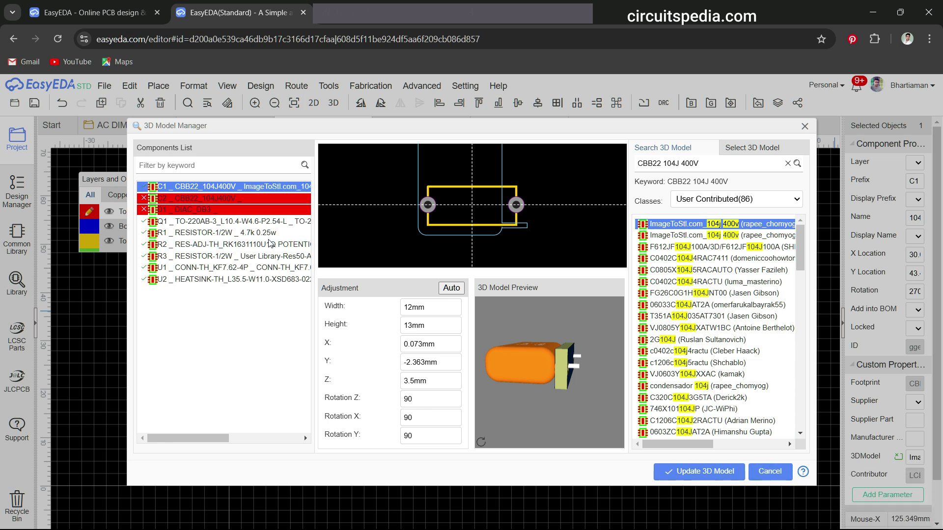
Select C2 and give it the first ImageToStl.com 104j 400v model, auto-sized to the footprint.
left_click(219, 199)
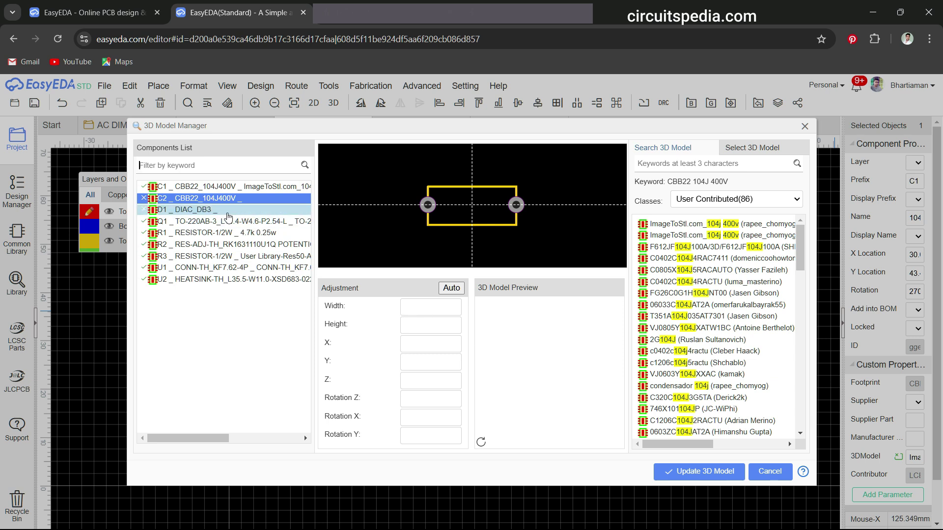
left_click(217, 212)
left_click(219, 199)
left_click(219, 213)
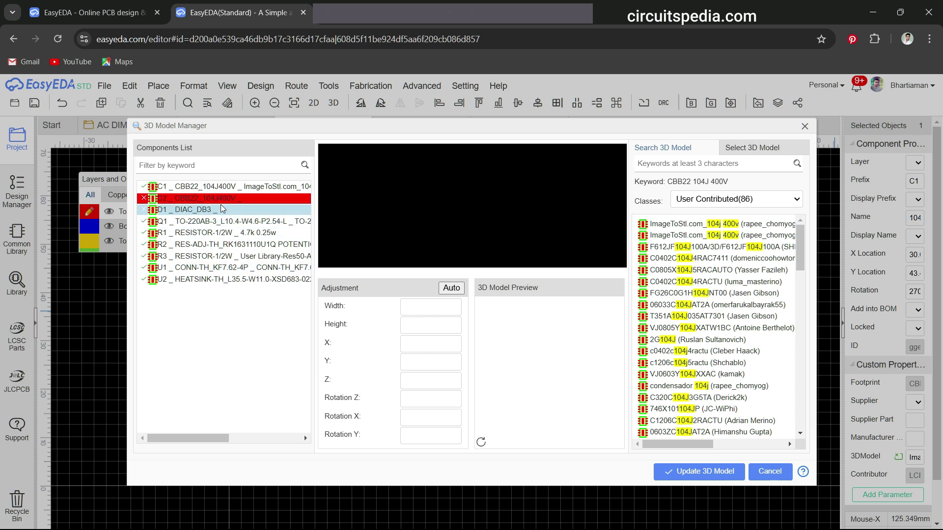
left_click(220, 200)
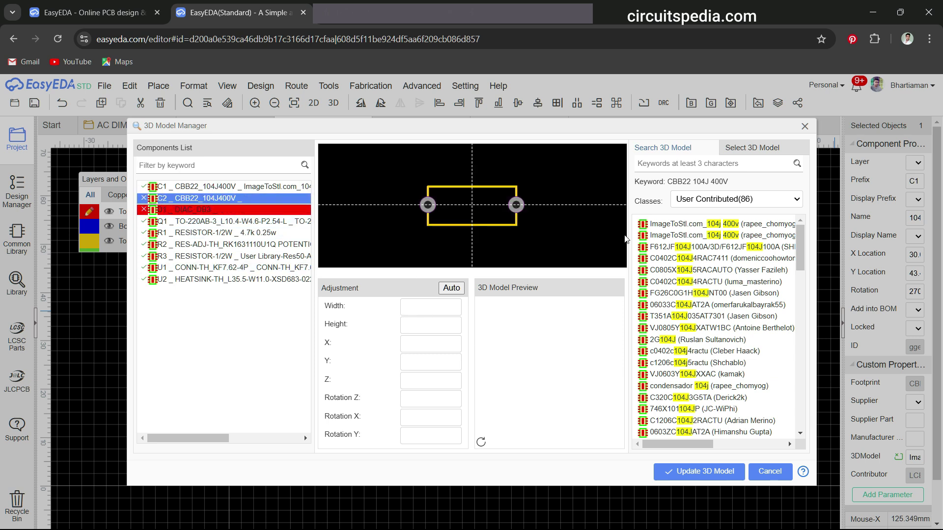
left_click(687, 224)
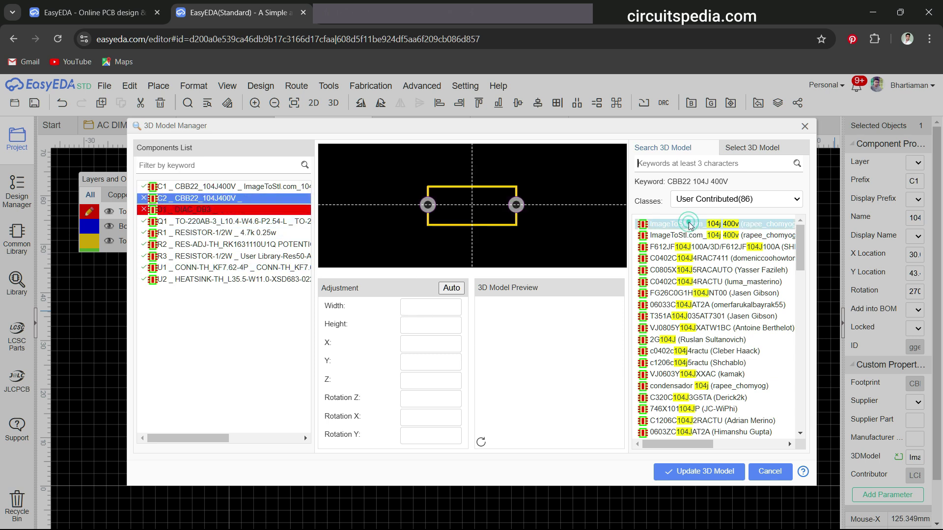
left_click(442, 290)
Try C2's capacitor model at 12 mm wide and 13 mm high, then at 8 mm wide.
left_click(427, 307)
type("12")
key("Tab")
type("13")
key("Return")
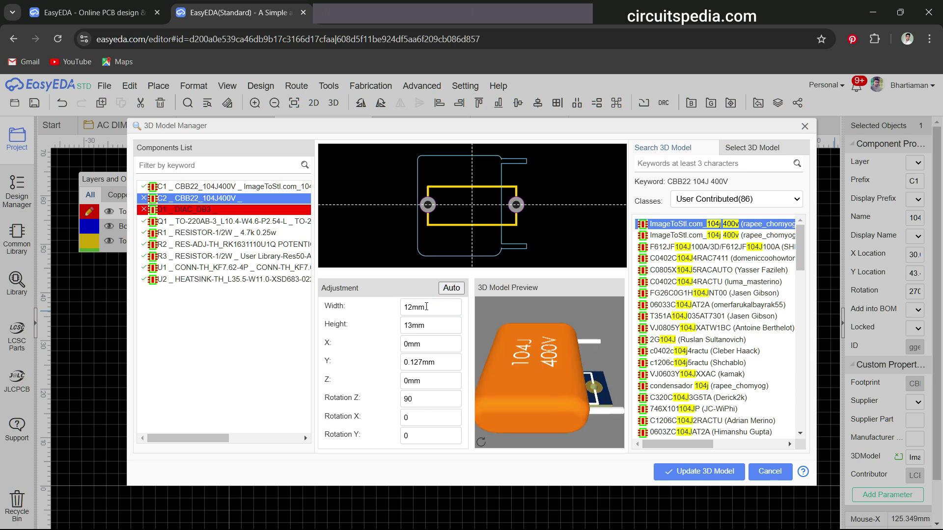
type("8")
key("Return")
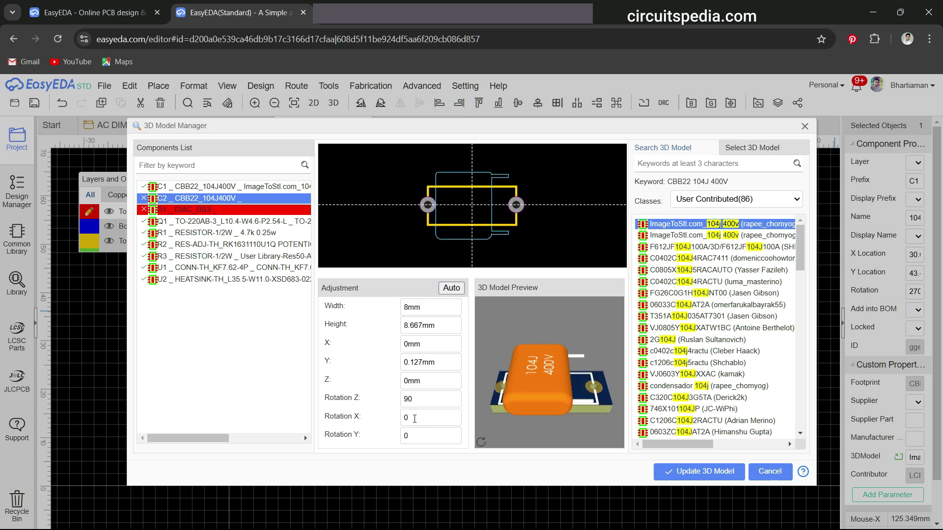
Stand C2's capacitor model upright by setting its X and Y rotations to 90.
left_click(422, 417)
type("90")
double_click(421, 433)
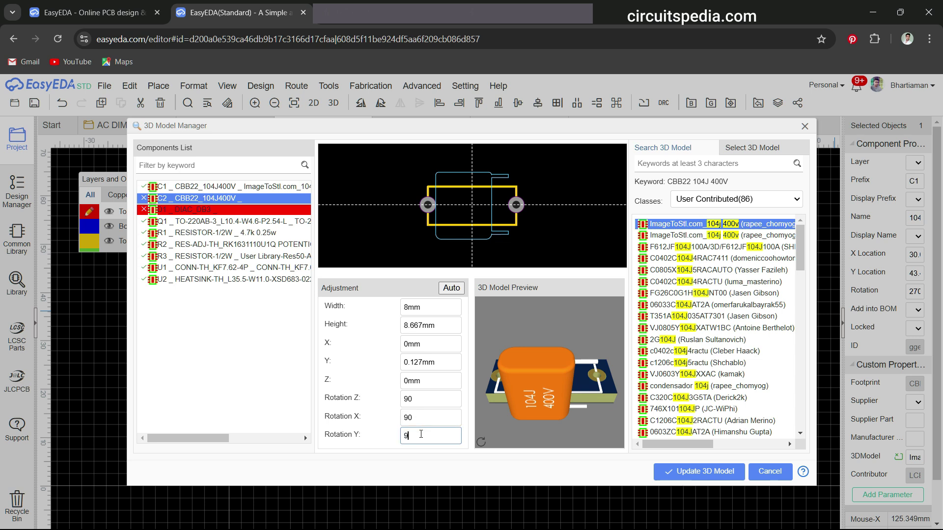
type("90")
key("Return")
Move C2's model to about X 0.37 mm and Y -4.41 mm, and set its width to 12 mm.
left_click_drag(465, 234, 467, 207)
left_click(422, 310)
type("12")
left_click(385, 342)
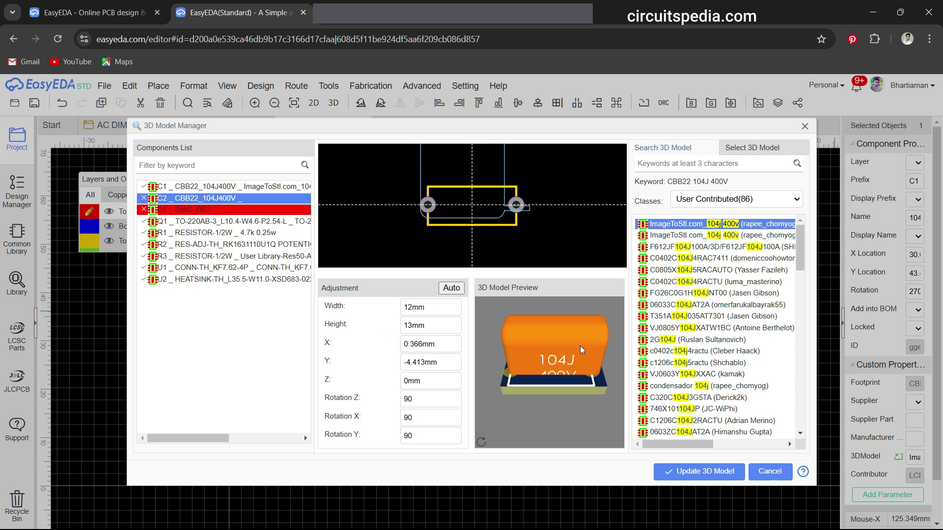
Raise C2's capacitor model above the board with a Z offset of 5 mm.
left_click(423, 381)
type("5")
left_click(379, 384)
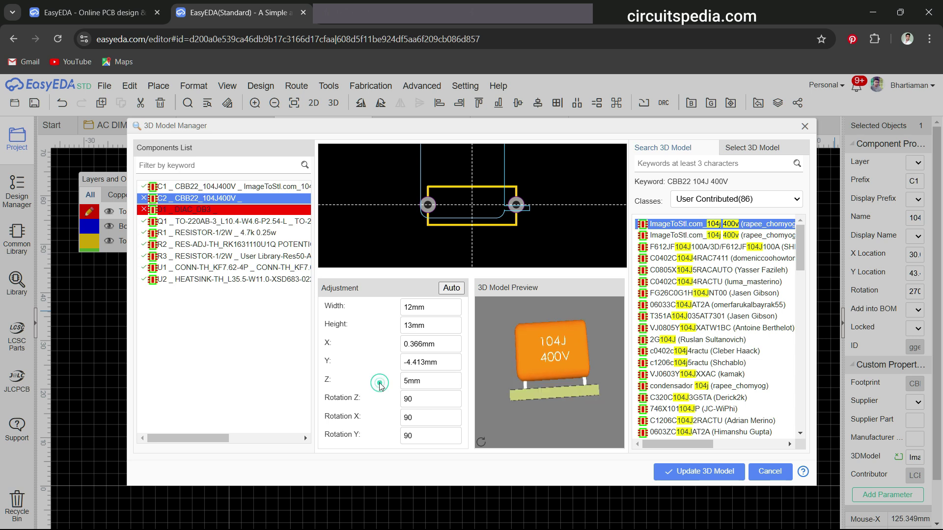
Lower C2's capacitor model to a Z offset of 4 mm, shift it to about X -0.29 mm and Y -2.58 mm, and apply it.
left_click(425, 381)
type("4")
left_click(380, 376)
left_click_drag(544, 388, 552, 326)
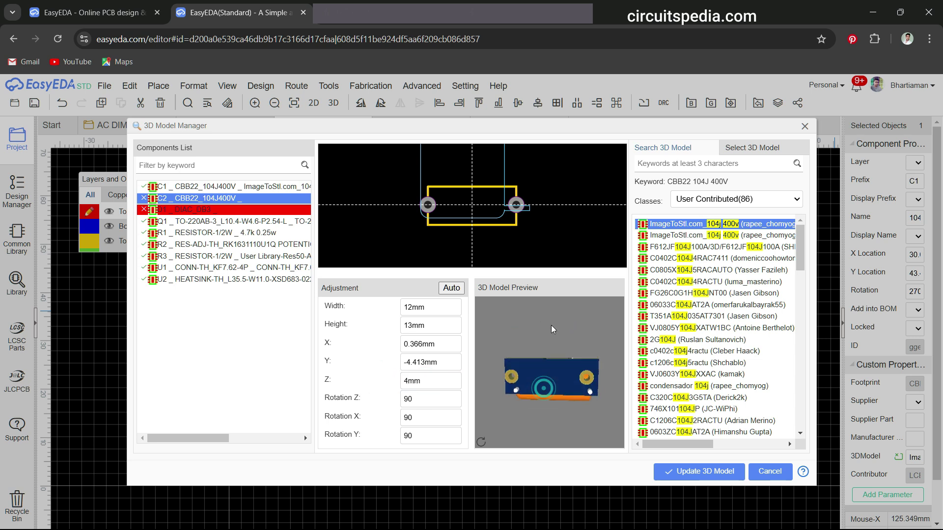
left_click_drag(472, 220, 468, 235)
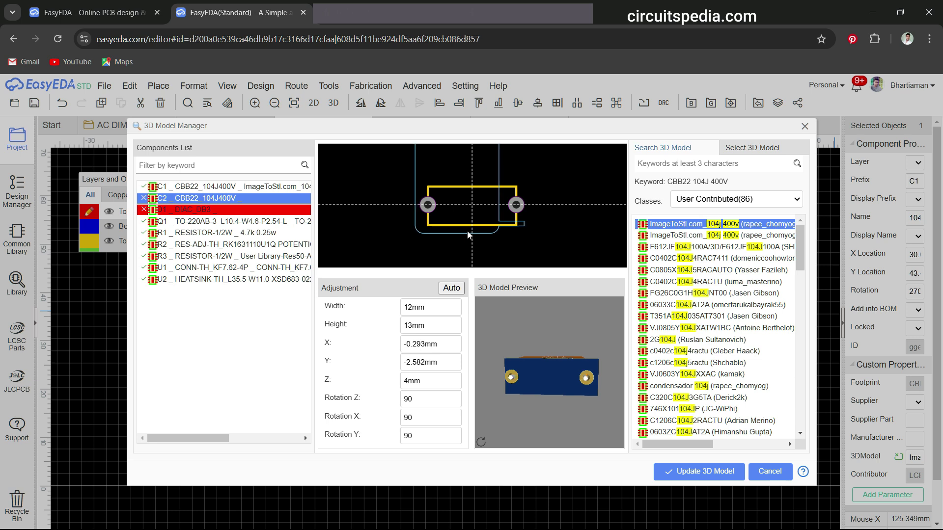
left_click_drag(532, 387, 540, 456)
left_click(701, 472)
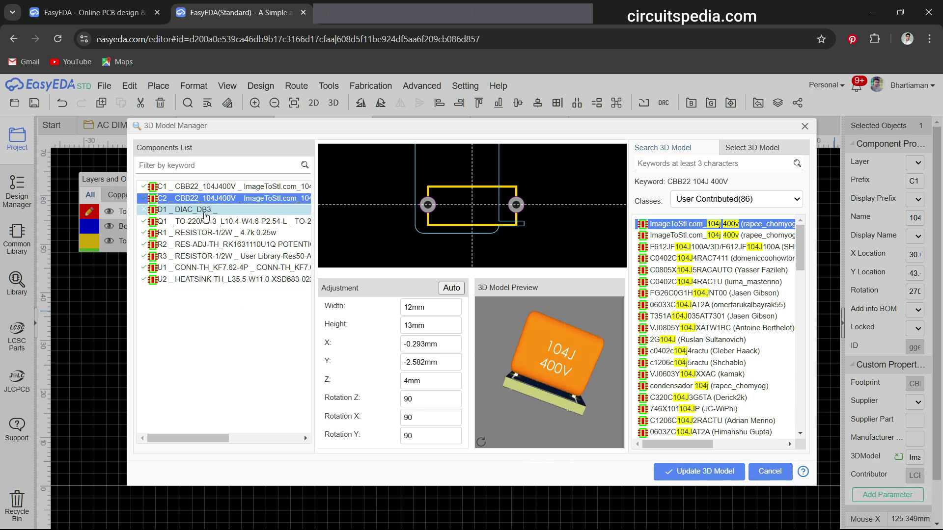
Search 3D models for D1 with the keyword DB3, compare the diac candidates, and choose DB3_Diac_H.
left_click(205, 210)
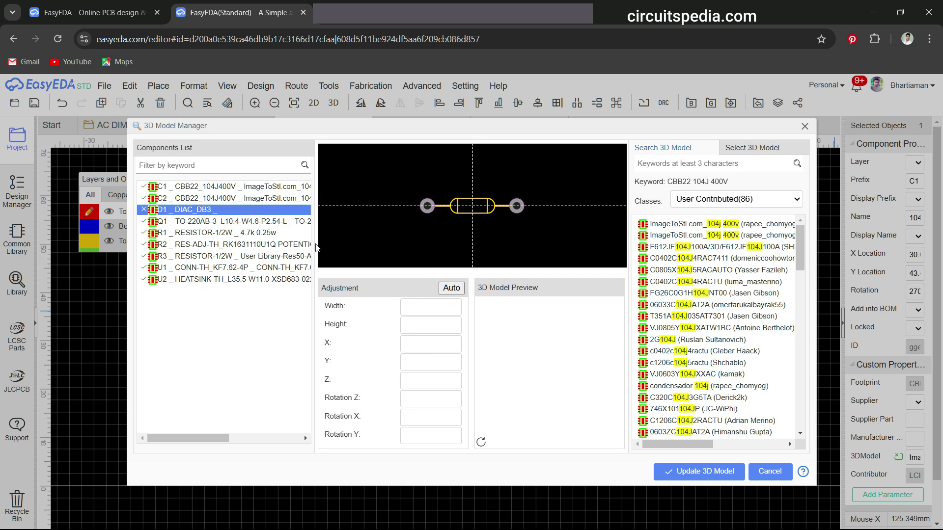
left_click(692, 248)
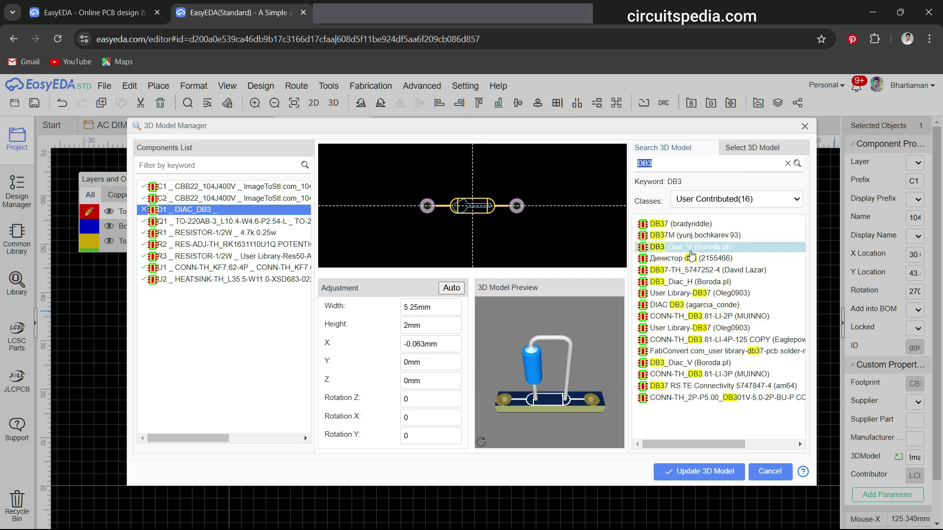
left_click(701, 261)
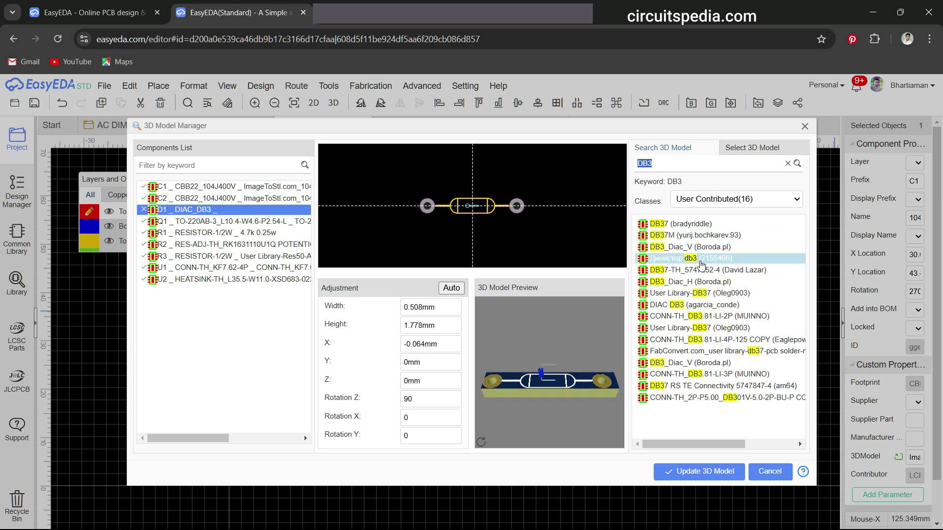
left_click(678, 283)
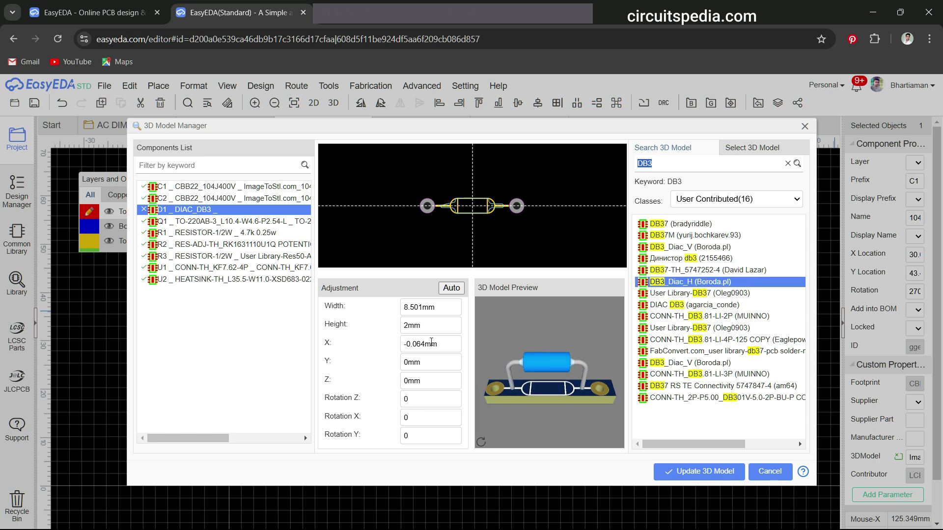
Try D1's diac model at 9 mm and 10 mm wide, and settle on a width of 12 mm.
type("9")
left_click(380, 349)
left_click(419, 307)
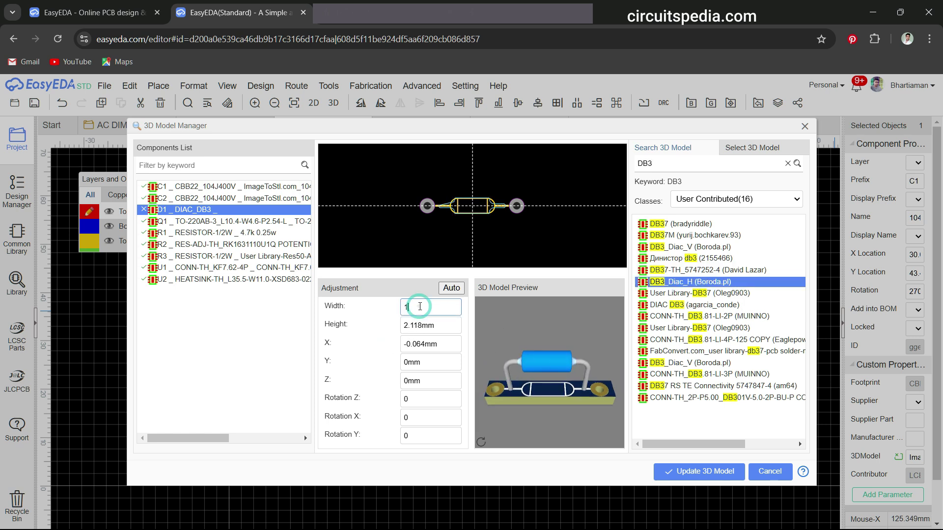
type("10")
left_click(372, 342)
left_click(410, 307)
type("12")
left_click(369, 330)
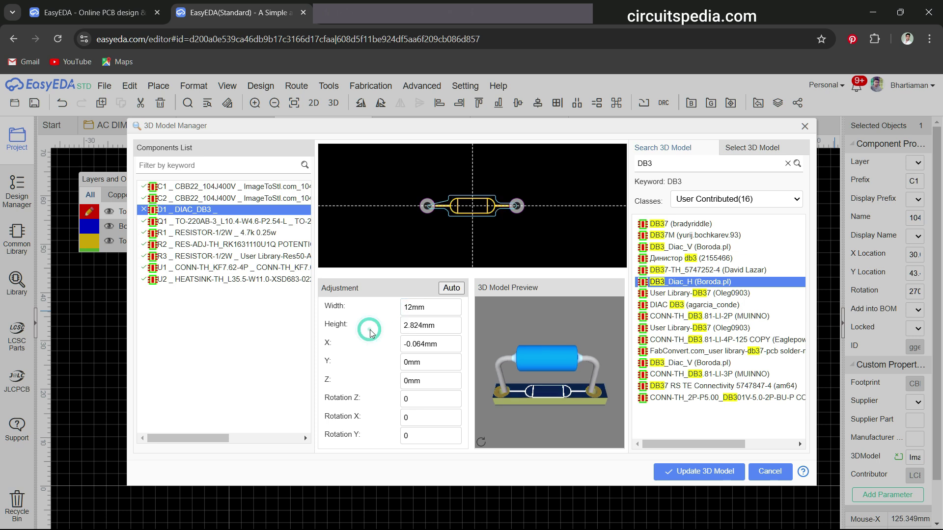
Lower D1's diac model with a Z offset of -3 mm, apply it, and save the PCB after leaving the model manager.
left_click(409, 376)
type("-3")
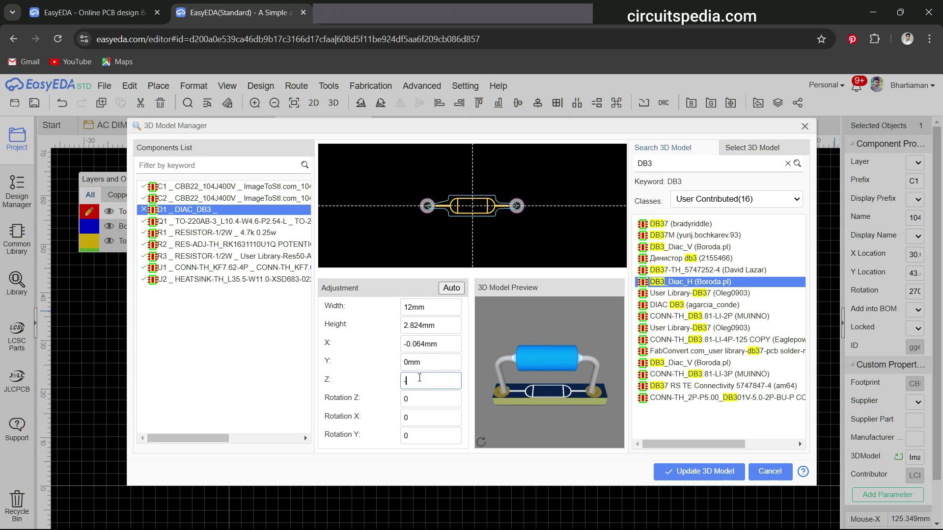
left_click(373, 374)
left_click_drag(514, 376, 581, 401)
left_click(685, 470)
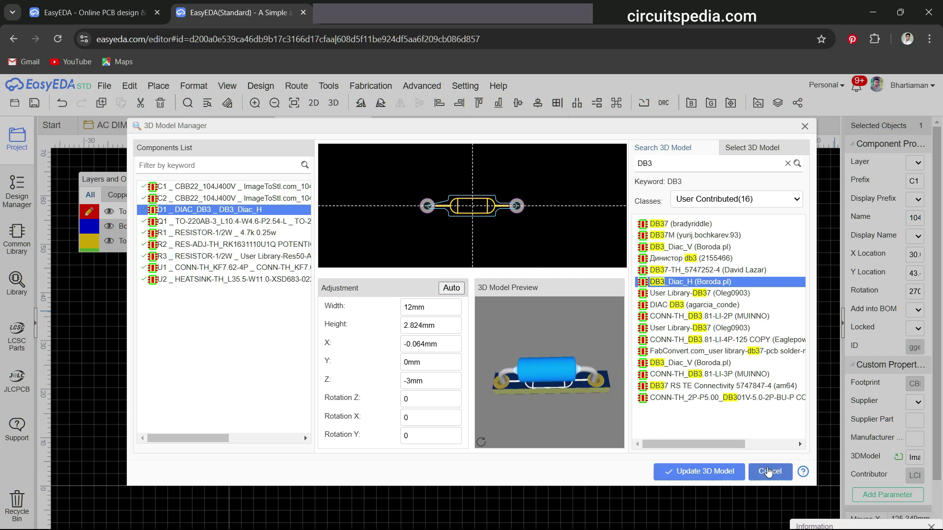
left_click(769, 472)
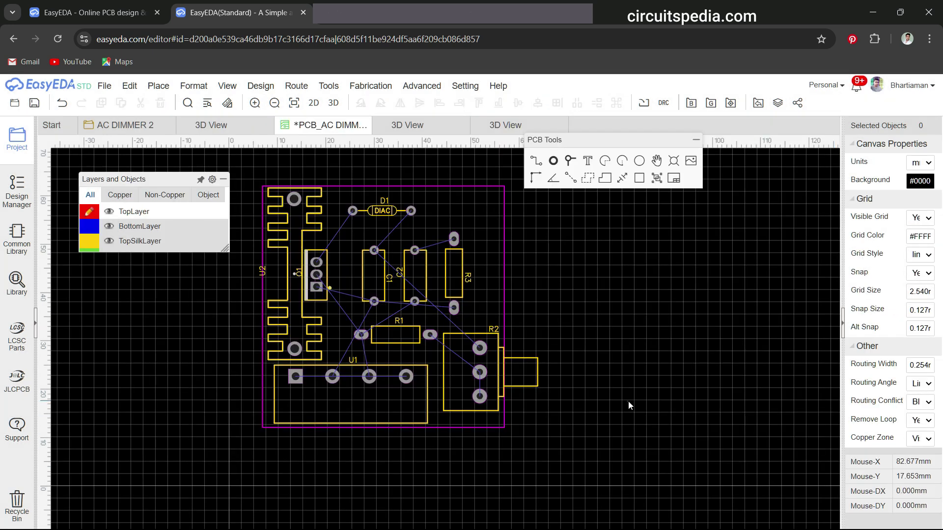
key("ctrl+s")
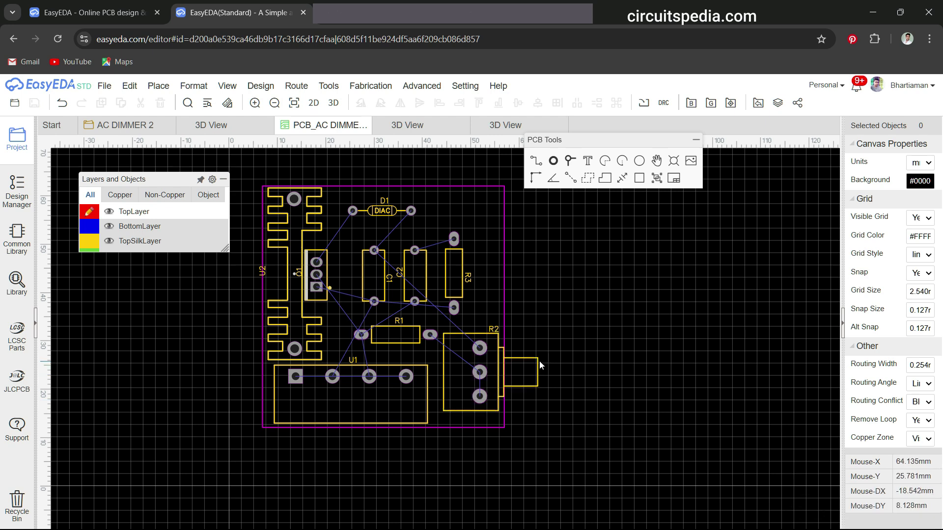
Spread C1, C2 and R3 apart on the board, shifting C1 toward Q1 and R3 toward the board edge.
scroll(540, 246, "up", 2)
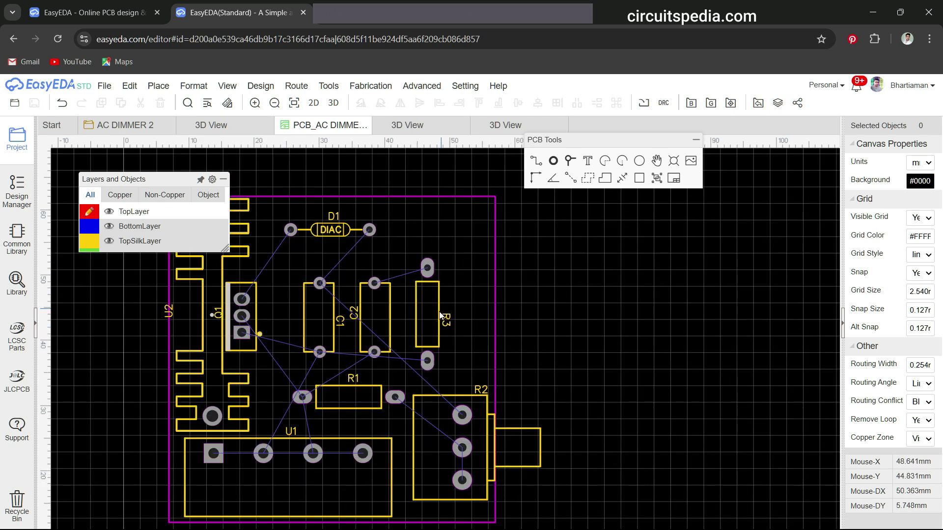
left_click(436, 315)
left_click_drag(321, 315, 317, 314)
left_click_drag(375, 312, 305, 312)
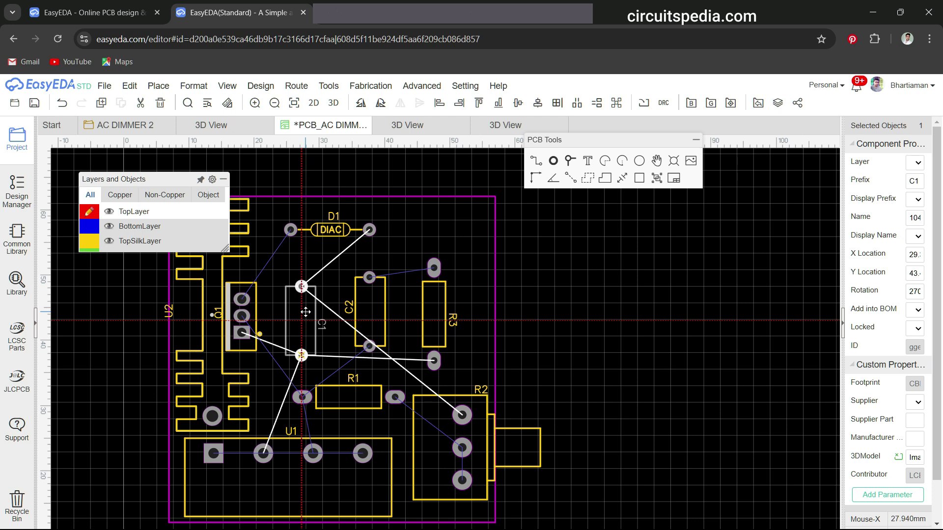
right_click_drag(537, 333, 591, 315)
Start track routing with BottomLayer as the active layer and a routing width of 2 mm.
left_click(535, 159)
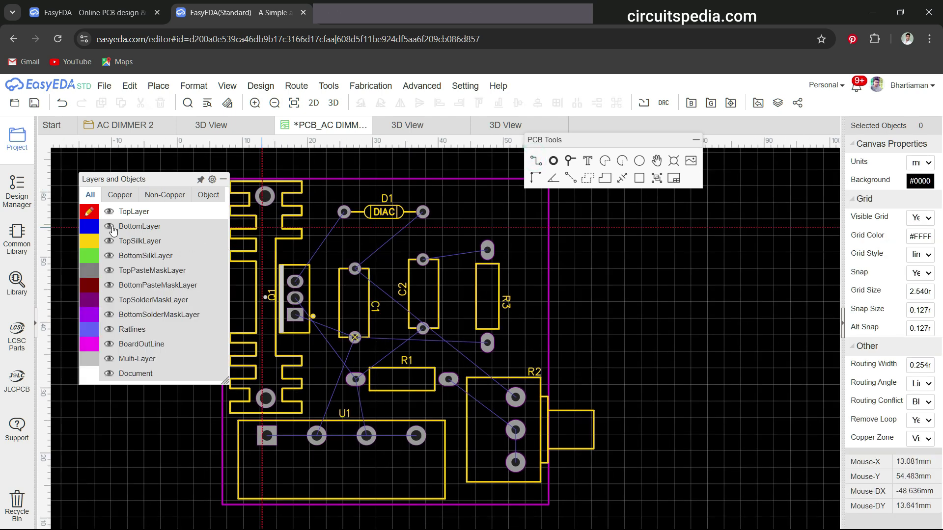
left_click(87, 224)
left_click(842, 330)
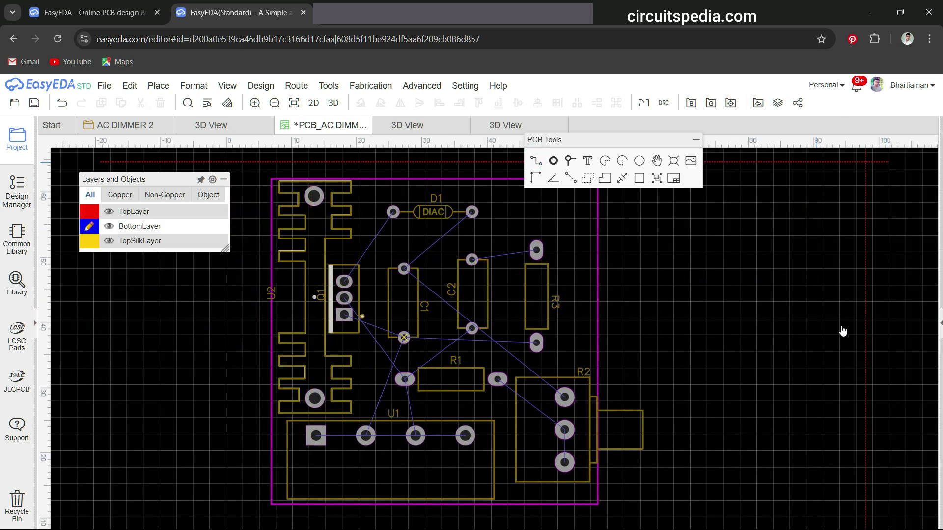
left_click(842, 331)
left_click_drag(841, 331, 808, 339)
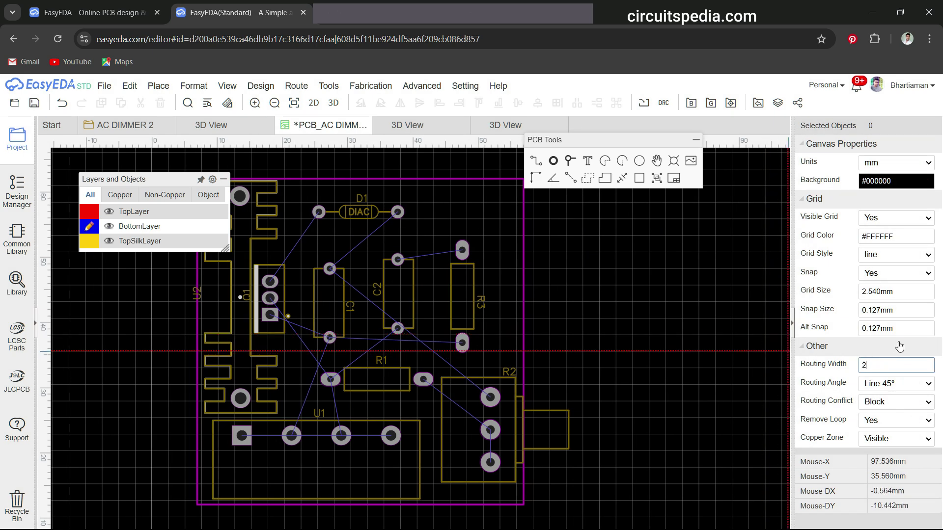
left_click(792, 325)
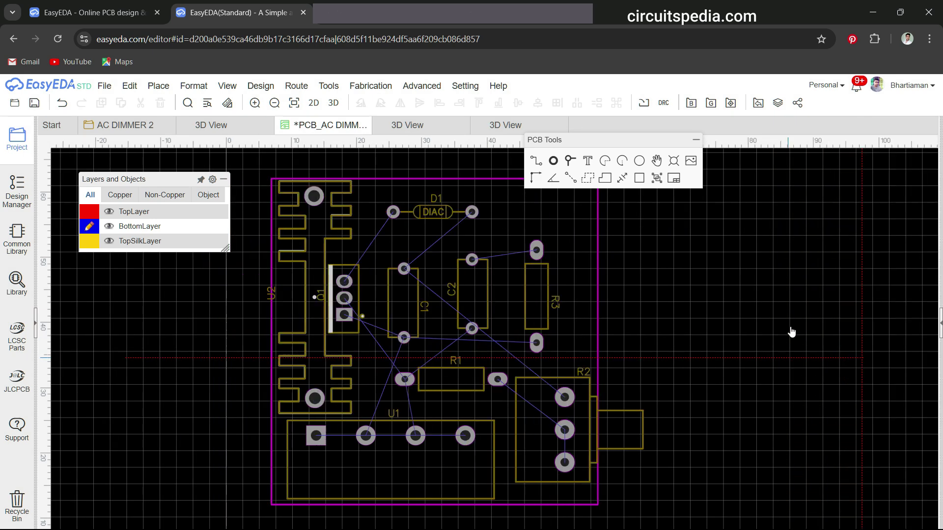
Route a bottom-layer track from U1's square first pad below the middle pads to its fourth pad.
left_click(316, 436)
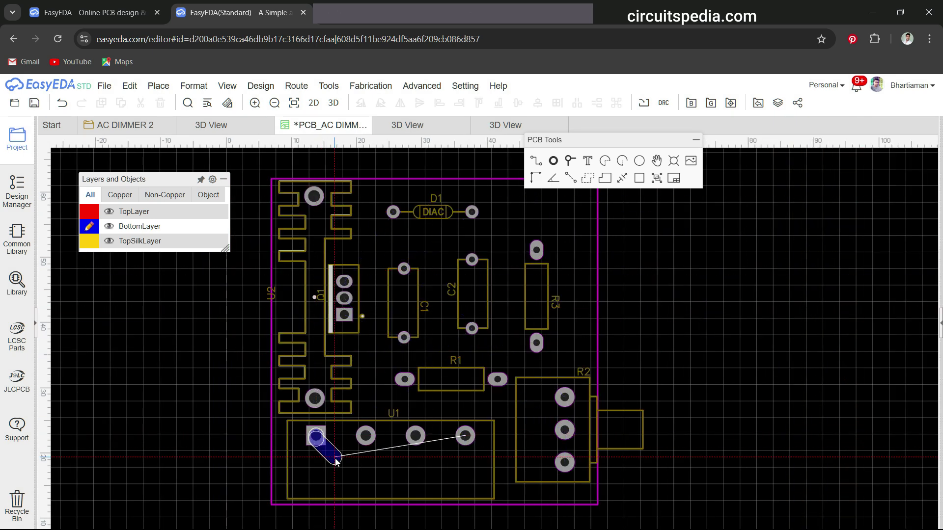
left_click(445, 467)
left_click(465, 435)
Route tracks to C1's lower pad from U1's second pad and from Q1's square pad.
left_click(366, 436)
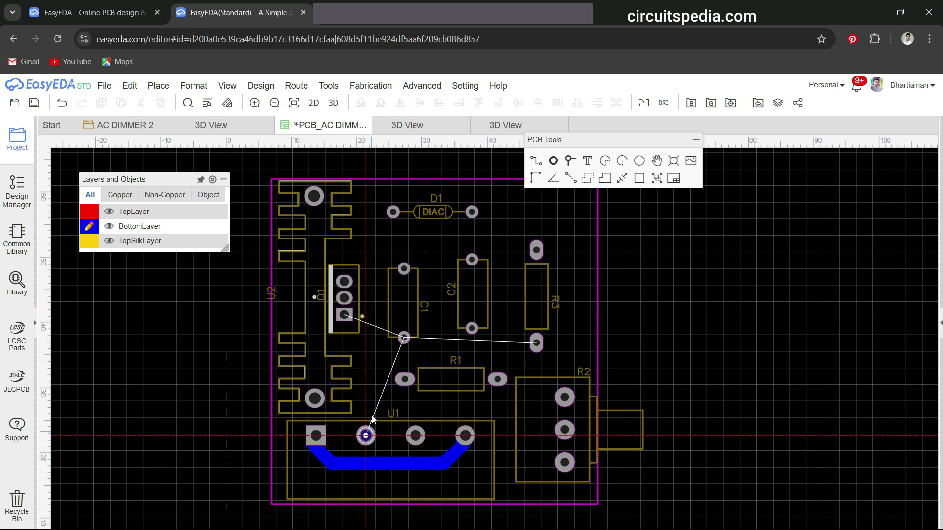
left_click(403, 338)
left_click(351, 320)
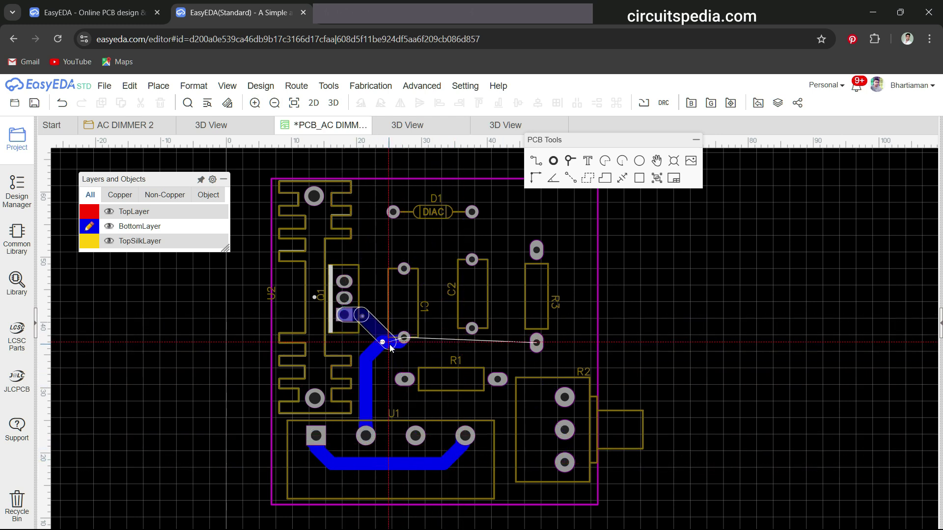
left_click(404, 337)
mouse_move(652, 369)
right_mouse_down()
mouse_move(655, 347)
mouse_move(654, 371)
right_mouse_up()
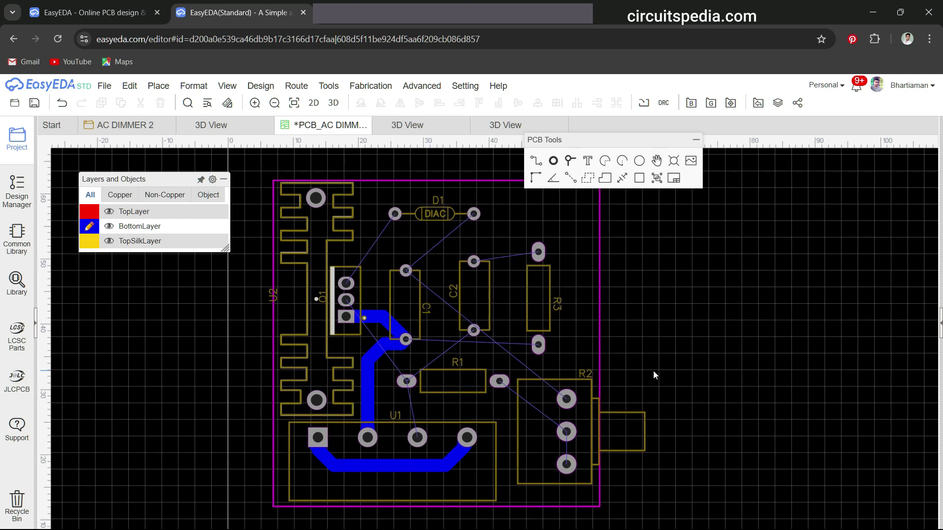
Route R1's left pad to U1's third pad, and Q1's middle pad to C2's lower pad.
left_click(407, 382)
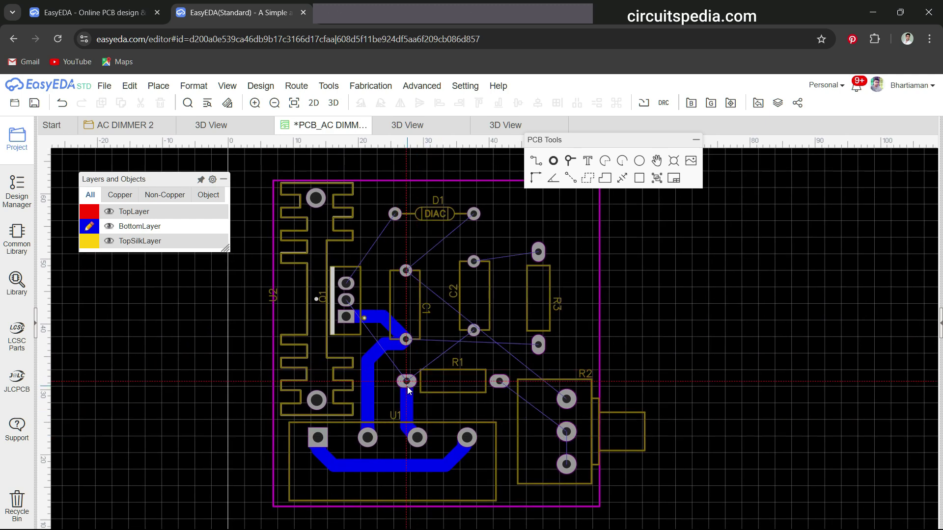
left_click(417, 437)
left_click(347, 300)
left_click(431, 324)
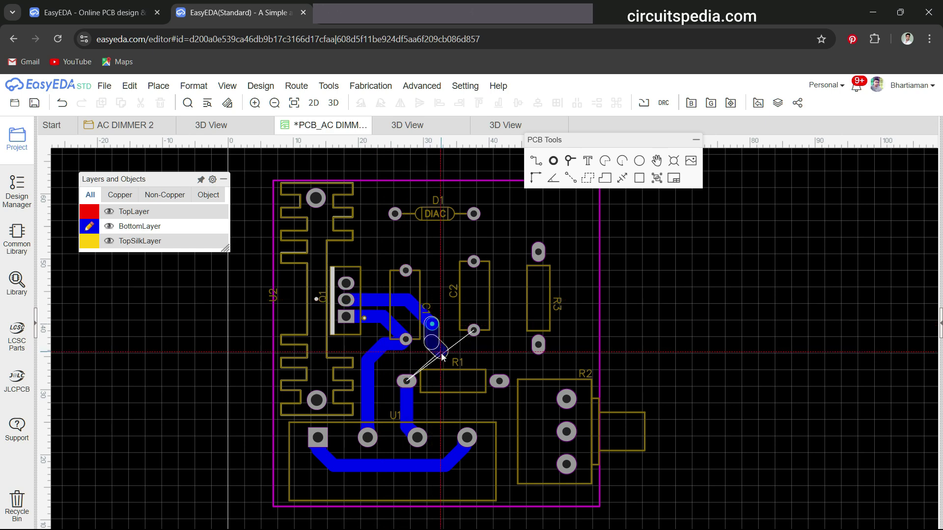
left_click(474, 330)
Route a branch track from R1's left pad up to the track between Q1 and C2.
left_click(407, 382)
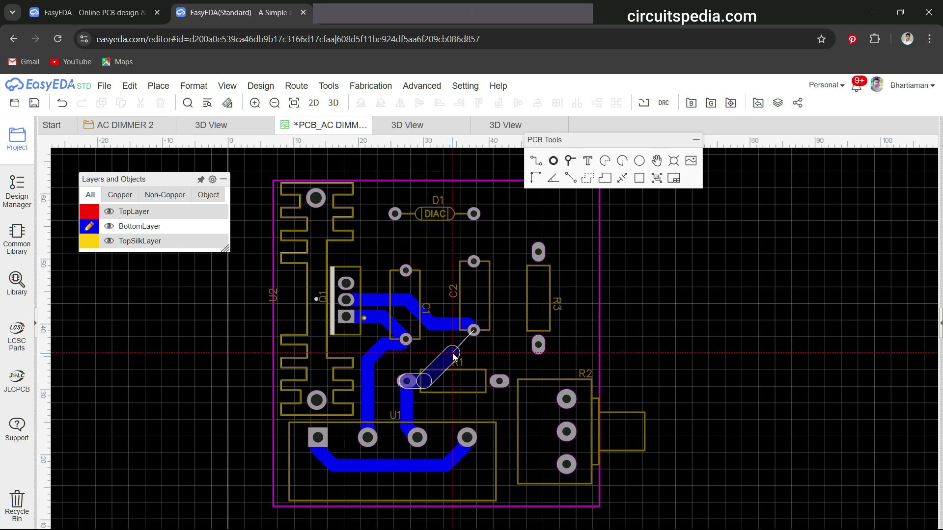
left_click(452, 353)
left_click(451, 328)
right_click_drag(467, 407, 438, 395)
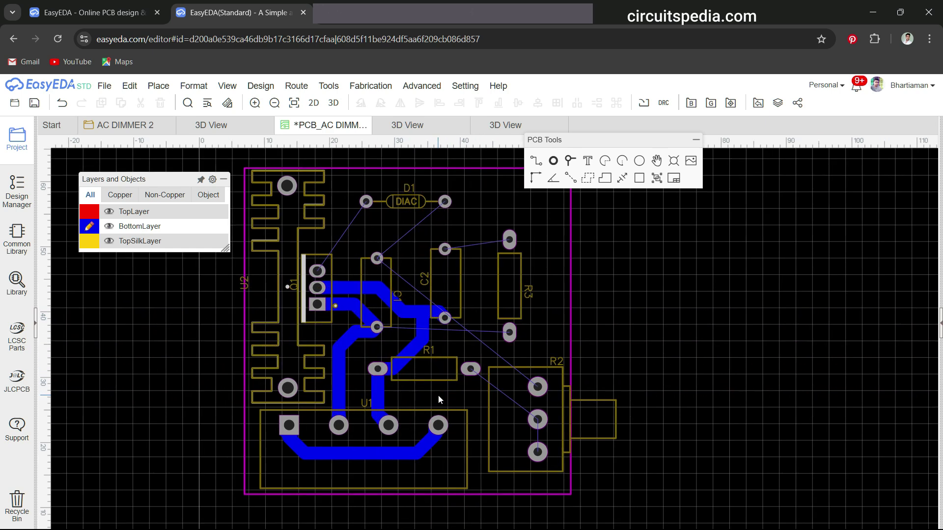
Route R2's middle pad to R1's right pad and to R2's lower pad.
left_click(538, 421)
left_click(473, 391)
left_click(471, 370)
left_click(537, 451)
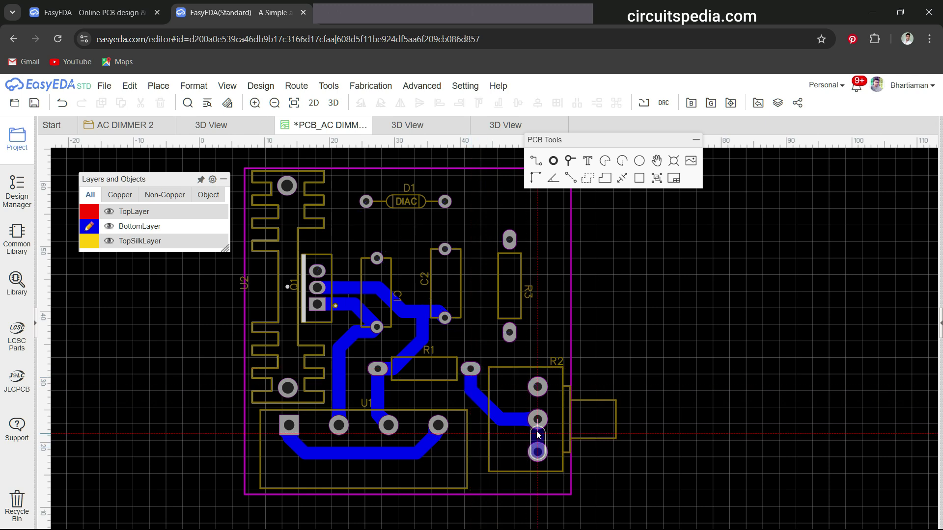
left_click(538, 421)
Route R2's upper pad up and across the board to C1's upper pad.
left_click(538, 387)
left_click(538, 320)
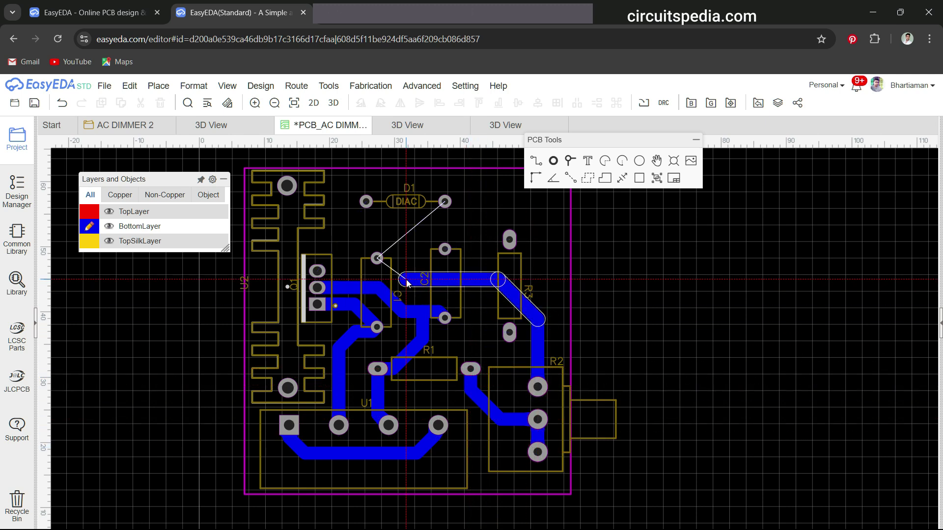
left_click(377, 257)
Clear R3 from its place beside the board edge by rotating it horizontal and parking it below D1.
scroll(469, 347, "up", 1)
scroll(487, 331, "up", 1)
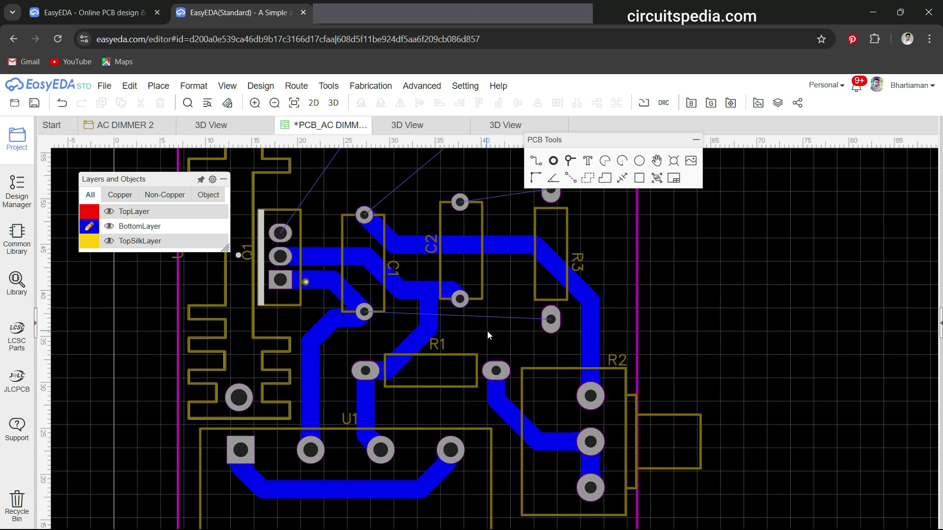
right_click_drag(488, 332, 531, 375)
right_click_drag(731, 287, 726, 320)
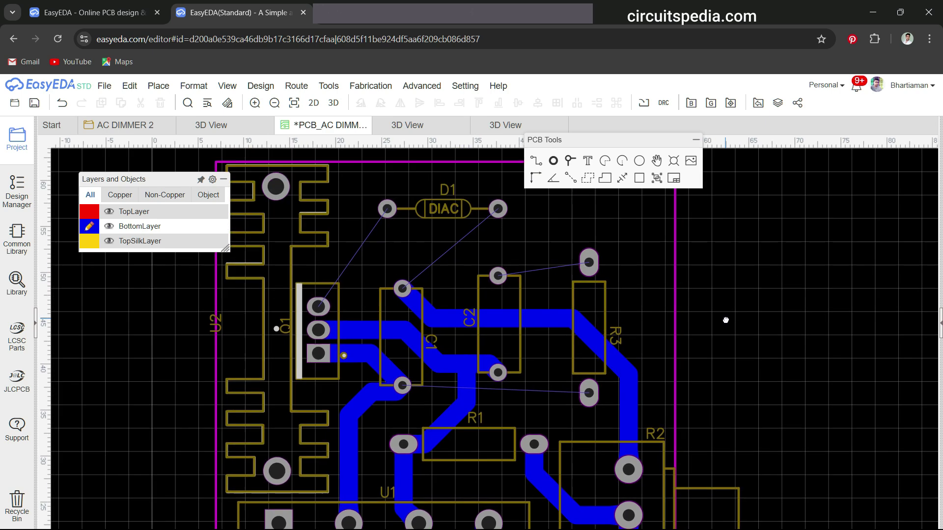
left_click(600, 310)
key("space")
key("space")
left_click_drag(603, 316, 467, 247)
key("space")
Move C2 into R3's former place near the board edge and stand R3 upright between C1 and C2.
left_click(511, 299)
left_click_drag(512, 299, 595, 303)
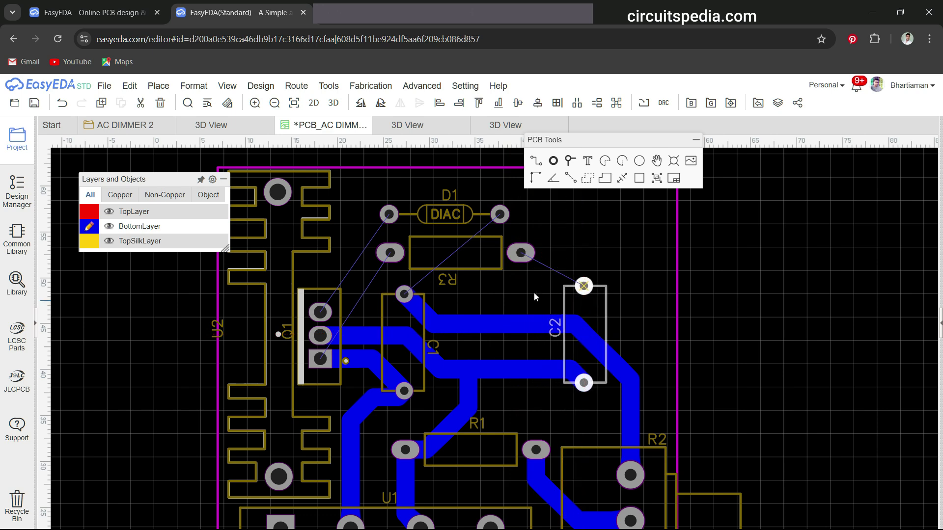
key("space")
left_click_drag(481, 263, 474, 351)
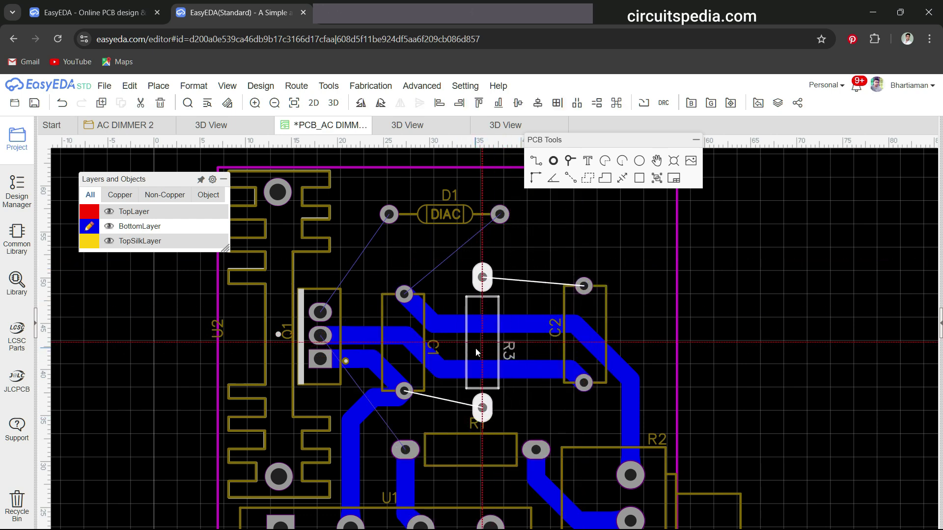
Place R1's label inside its outline and nudge R3 slightly upward and toward C2.
left_click_drag(470, 427, 460, 452)
left_click(662, 334)
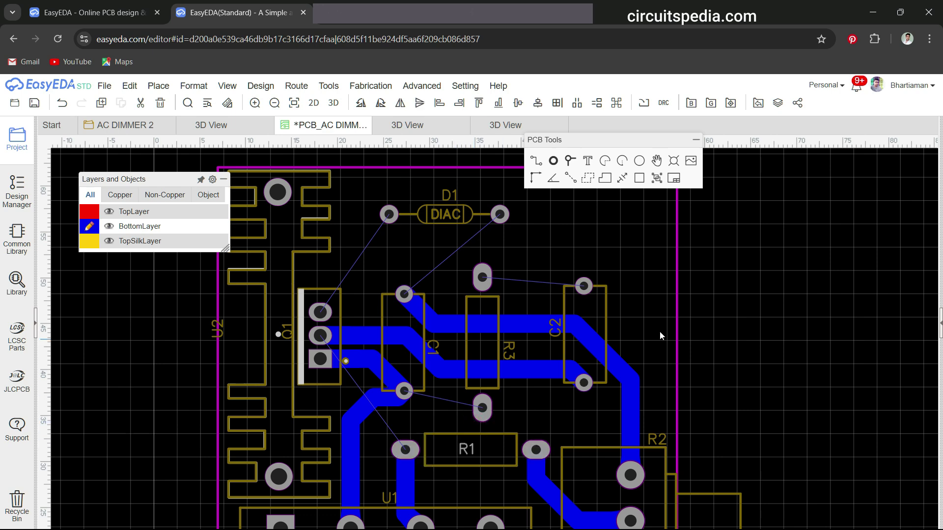
left_click_drag(483, 344, 490, 343)
left_click_drag(491, 300, 491, 294)
Shift the track between Q1 and C2 slightly upward and nudge C2 a little toward R3.
left_click_drag(527, 368, 526, 360)
left_click_drag(590, 309, 586, 307)
left_click(732, 317)
right_click_drag(742, 346, 727, 325)
scroll(726, 324, "down", 1)
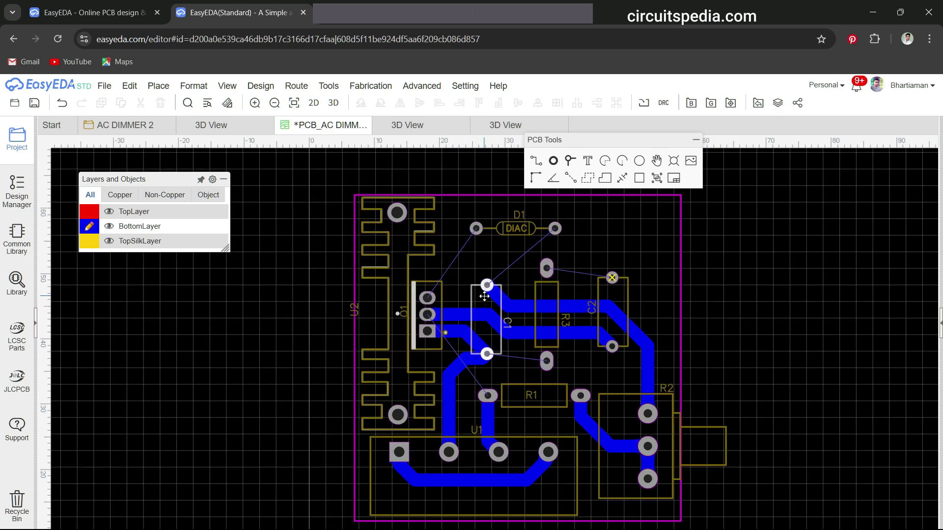